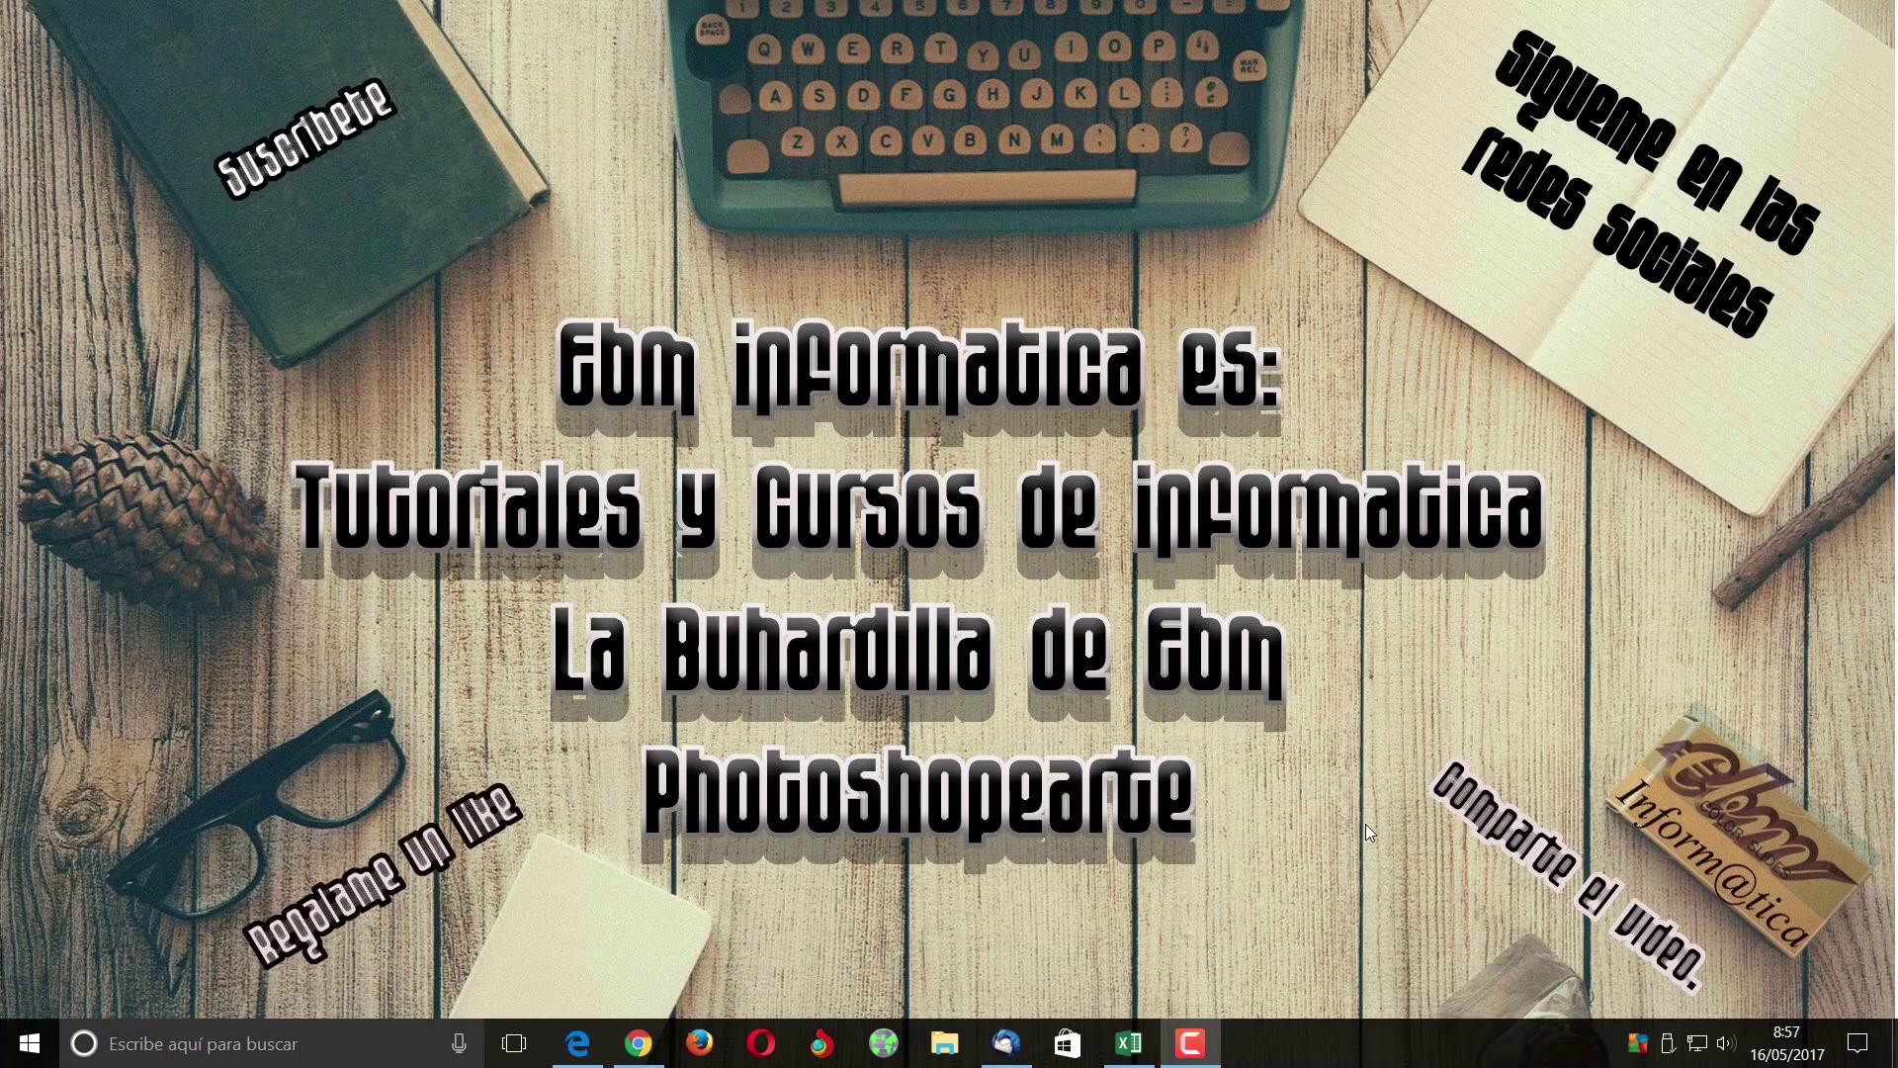
Launch Excel, browse the start-screen templates, and search online templates for 'Presupuestos'
click(1128, 1042)
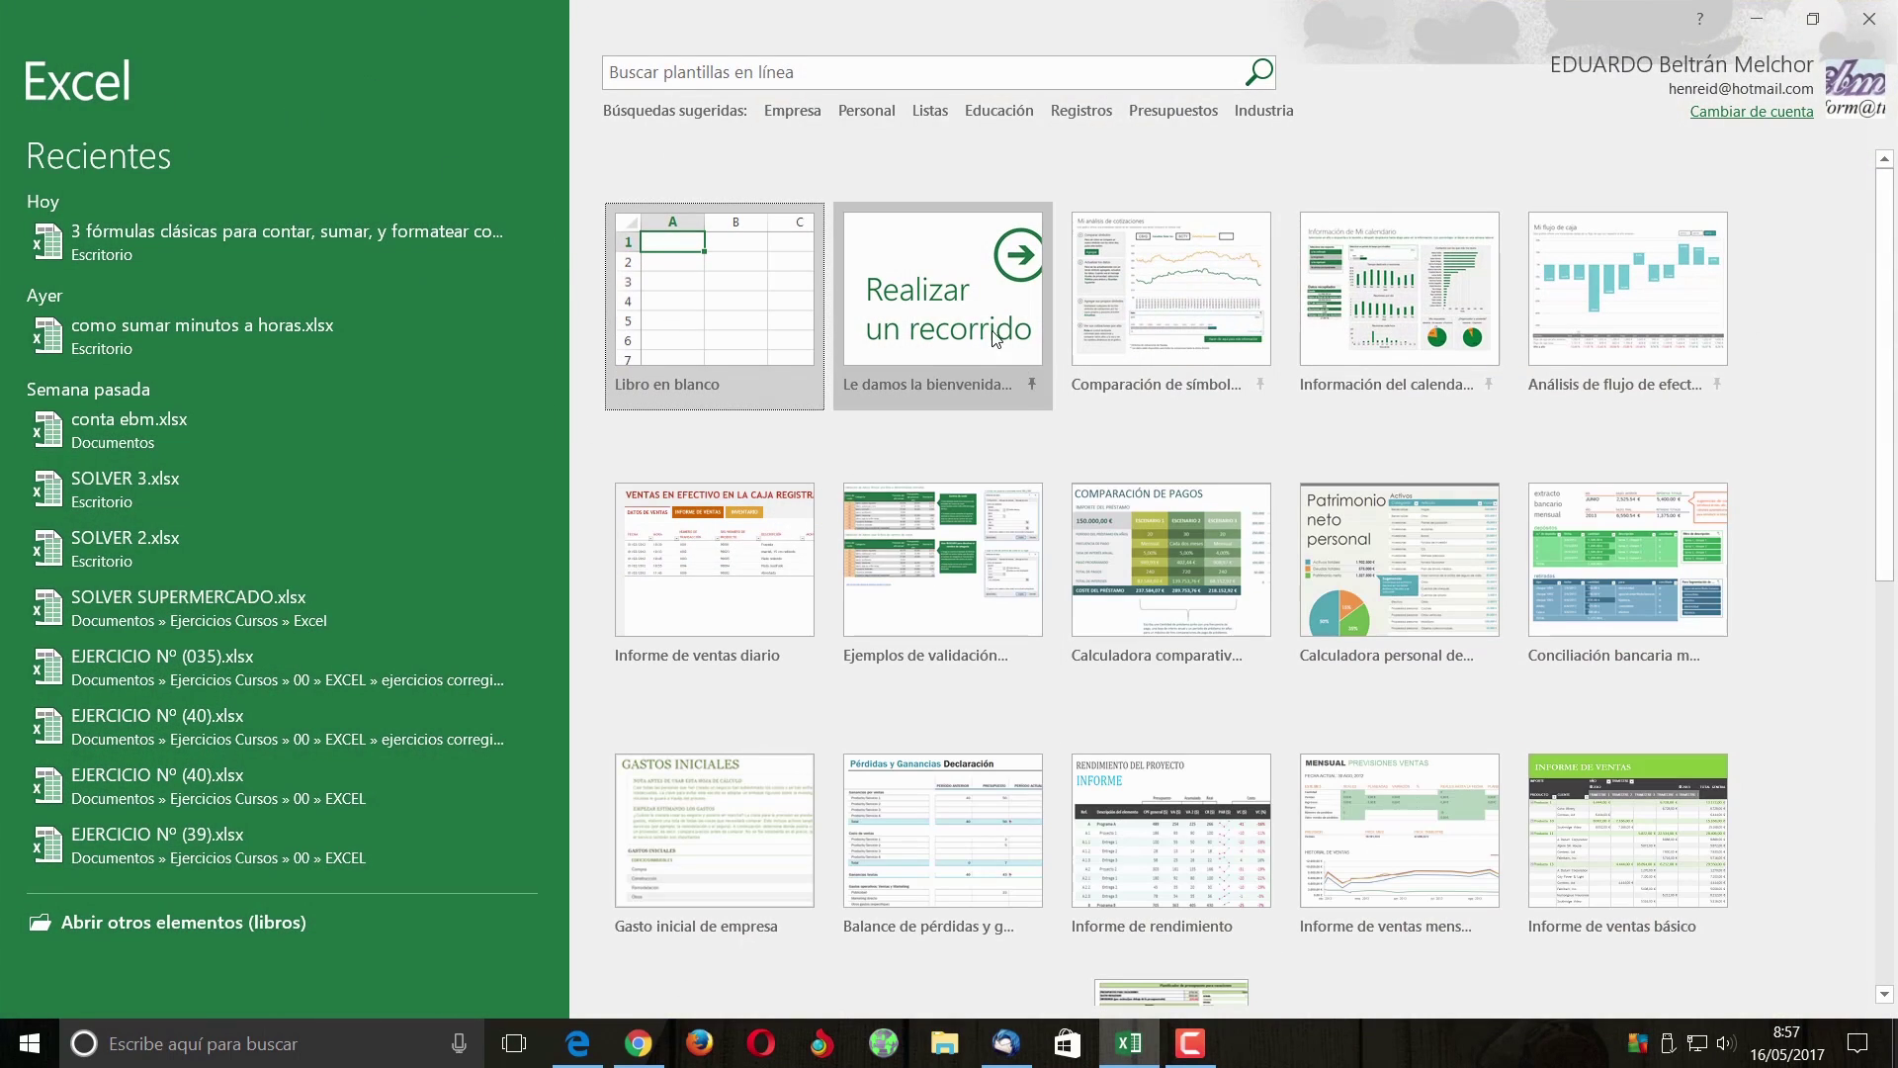
scroll(1085, 450, down, 2)
scroll(985, 631, down, 3)
scroll(987, 621, down, 2)
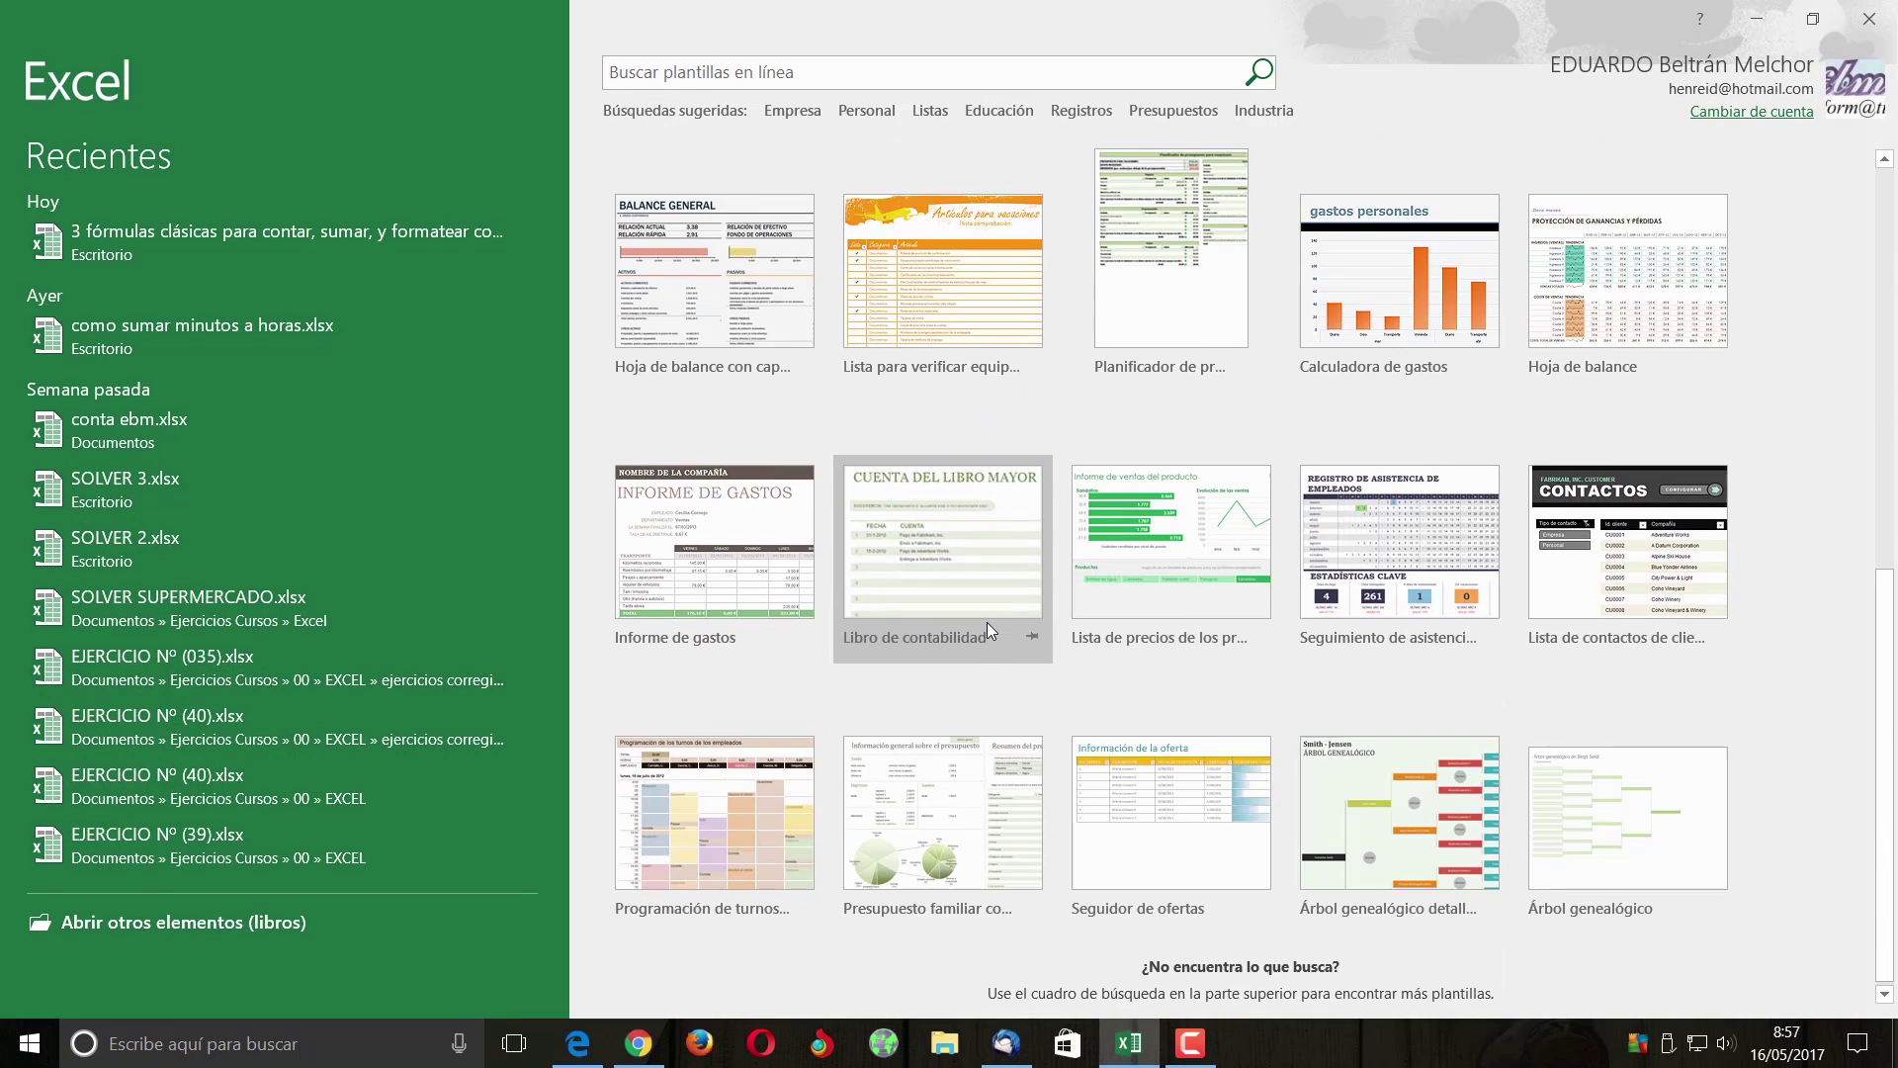
scroll(987, 621, up, 3)
scroll(977, 563, up, 2)
scroll(976, 534, up, 2)
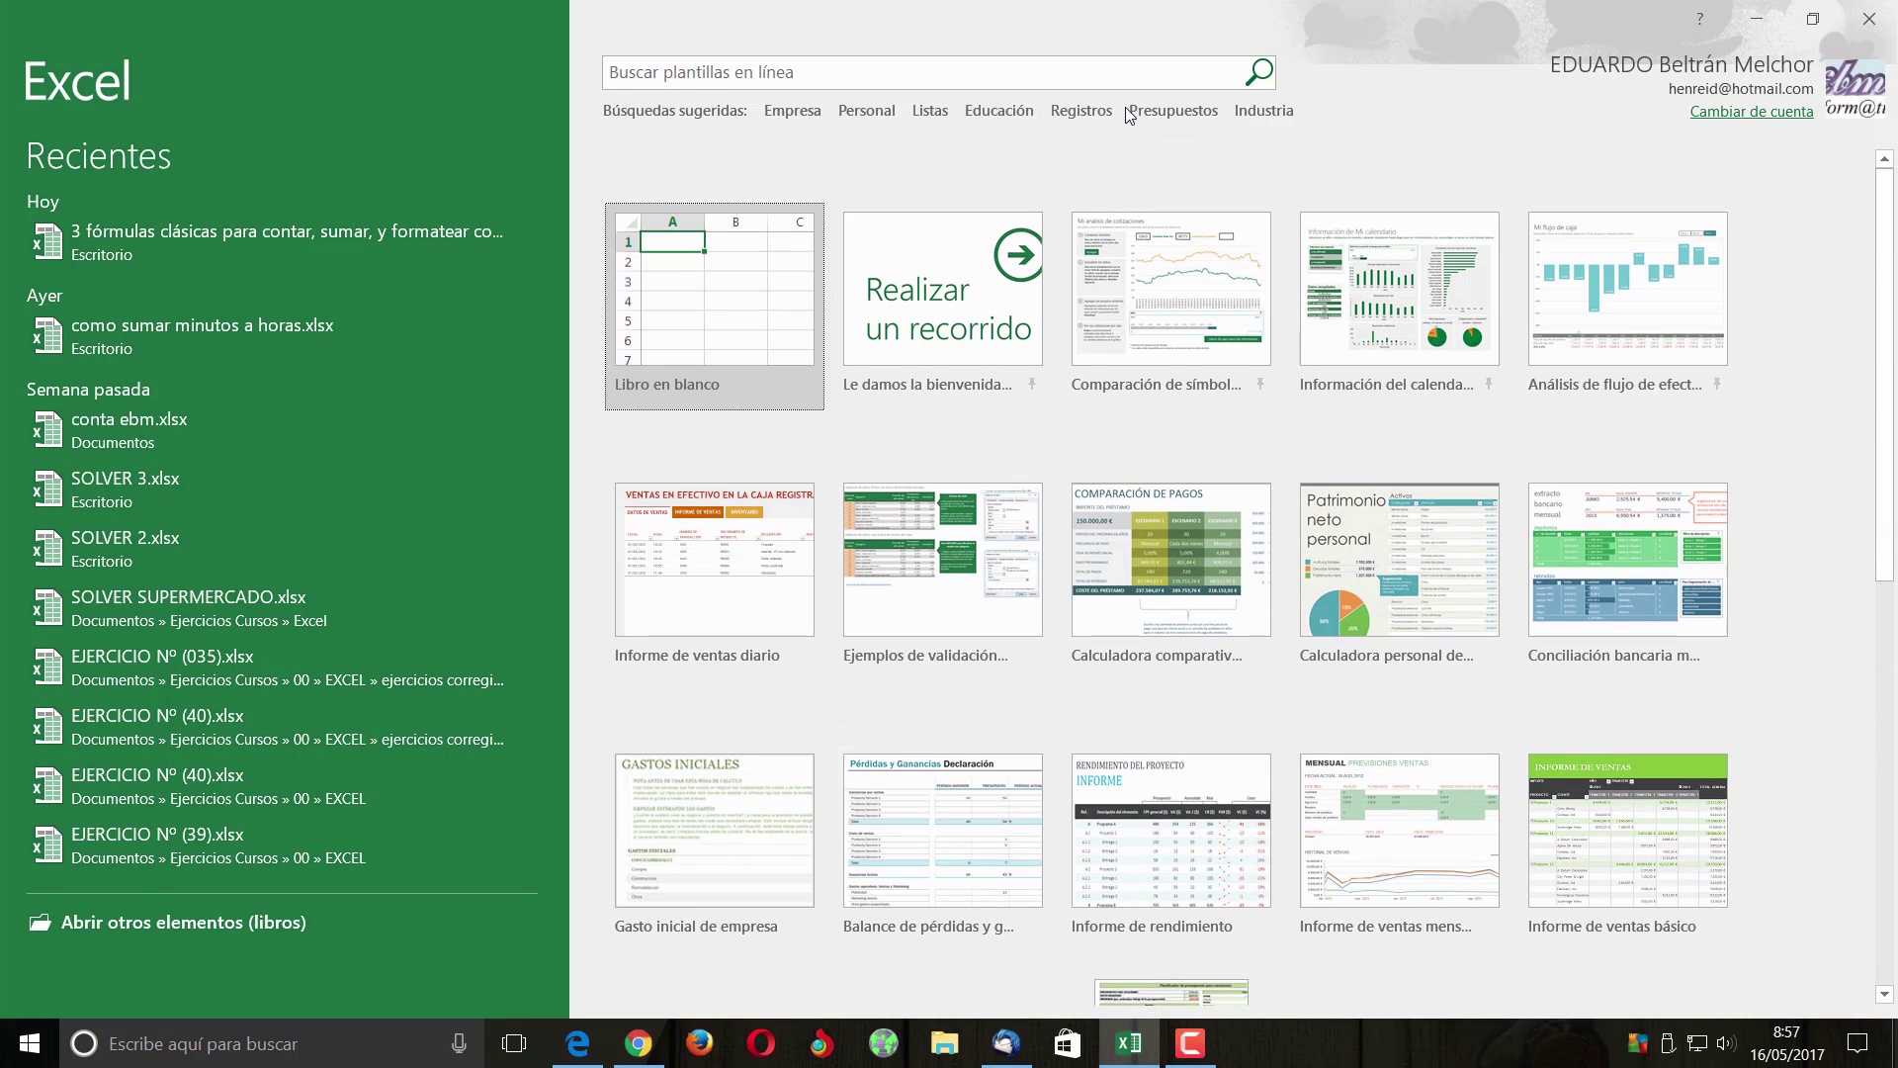
click(1173, 115)
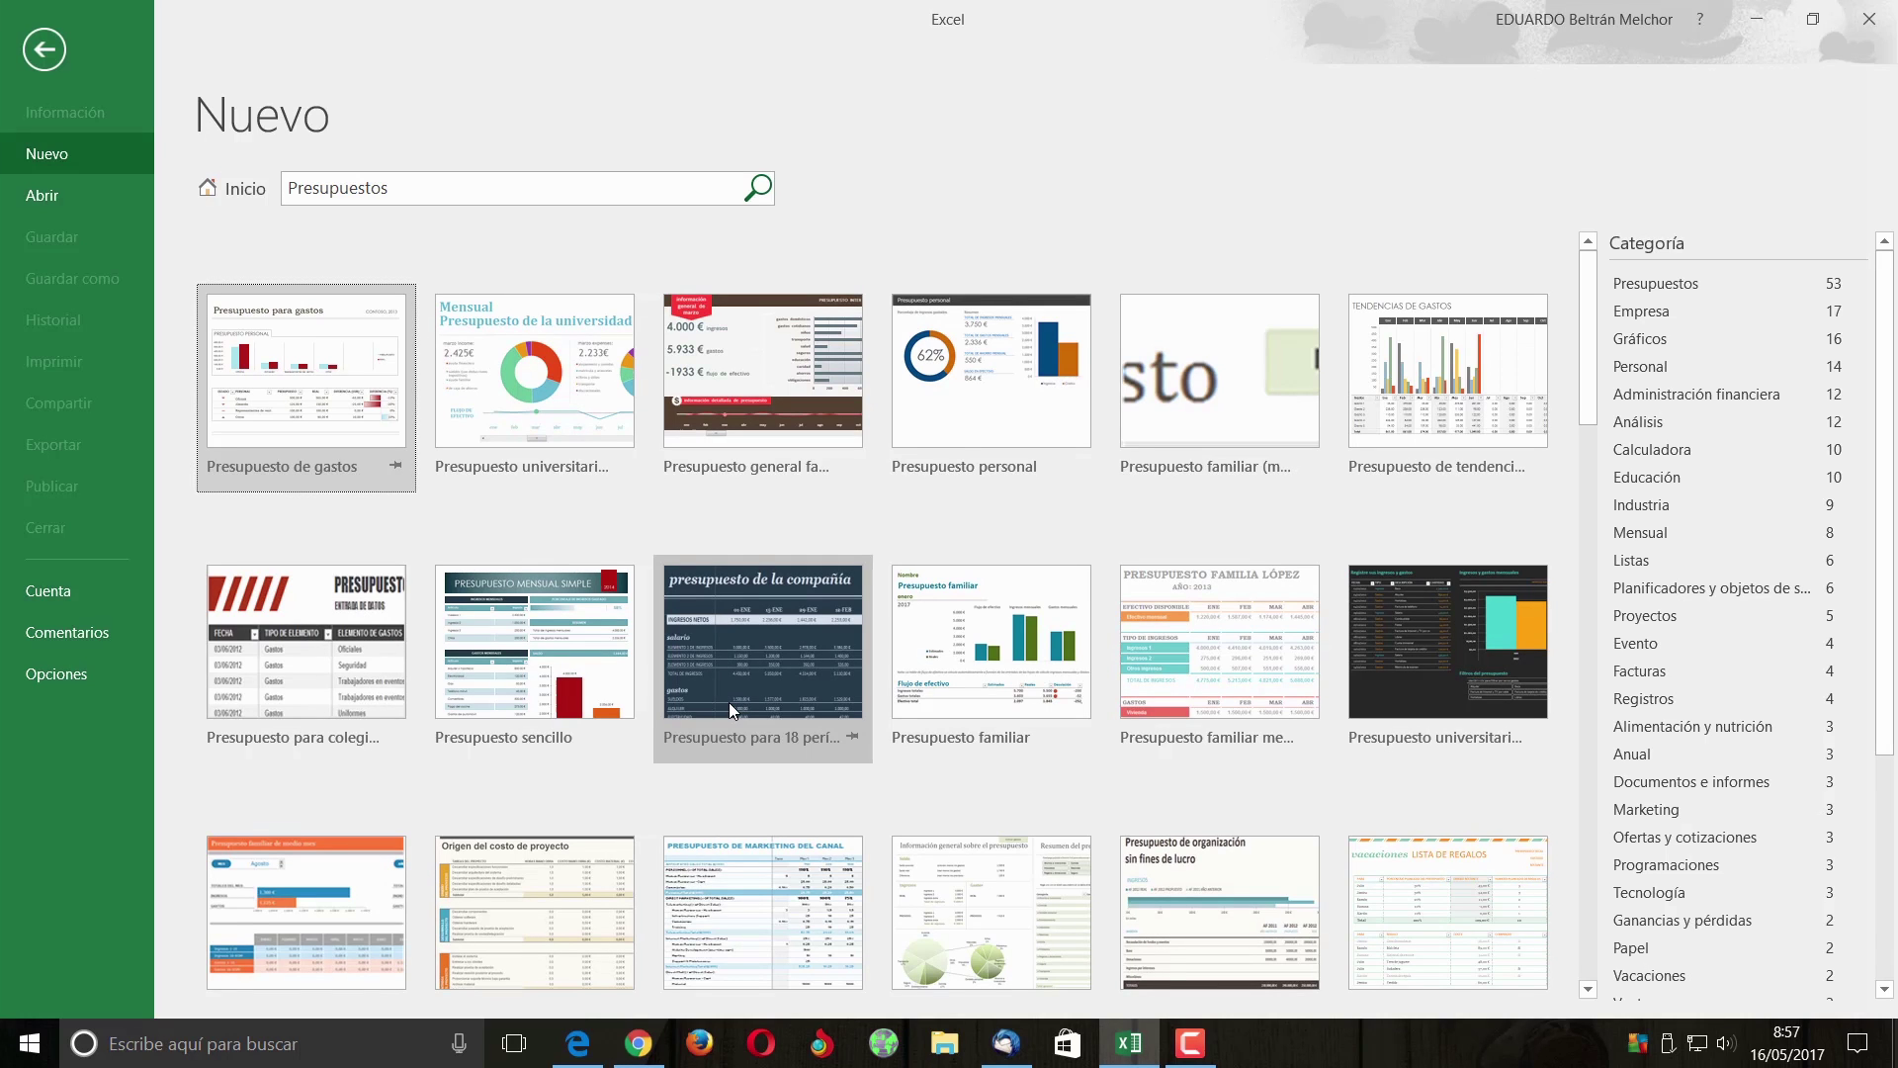
Browse the budget template results and create a workbook from 'Presupuesto sencillo'
scroll(735, 696, down, 1)
scroll(771, 689, down, 2)
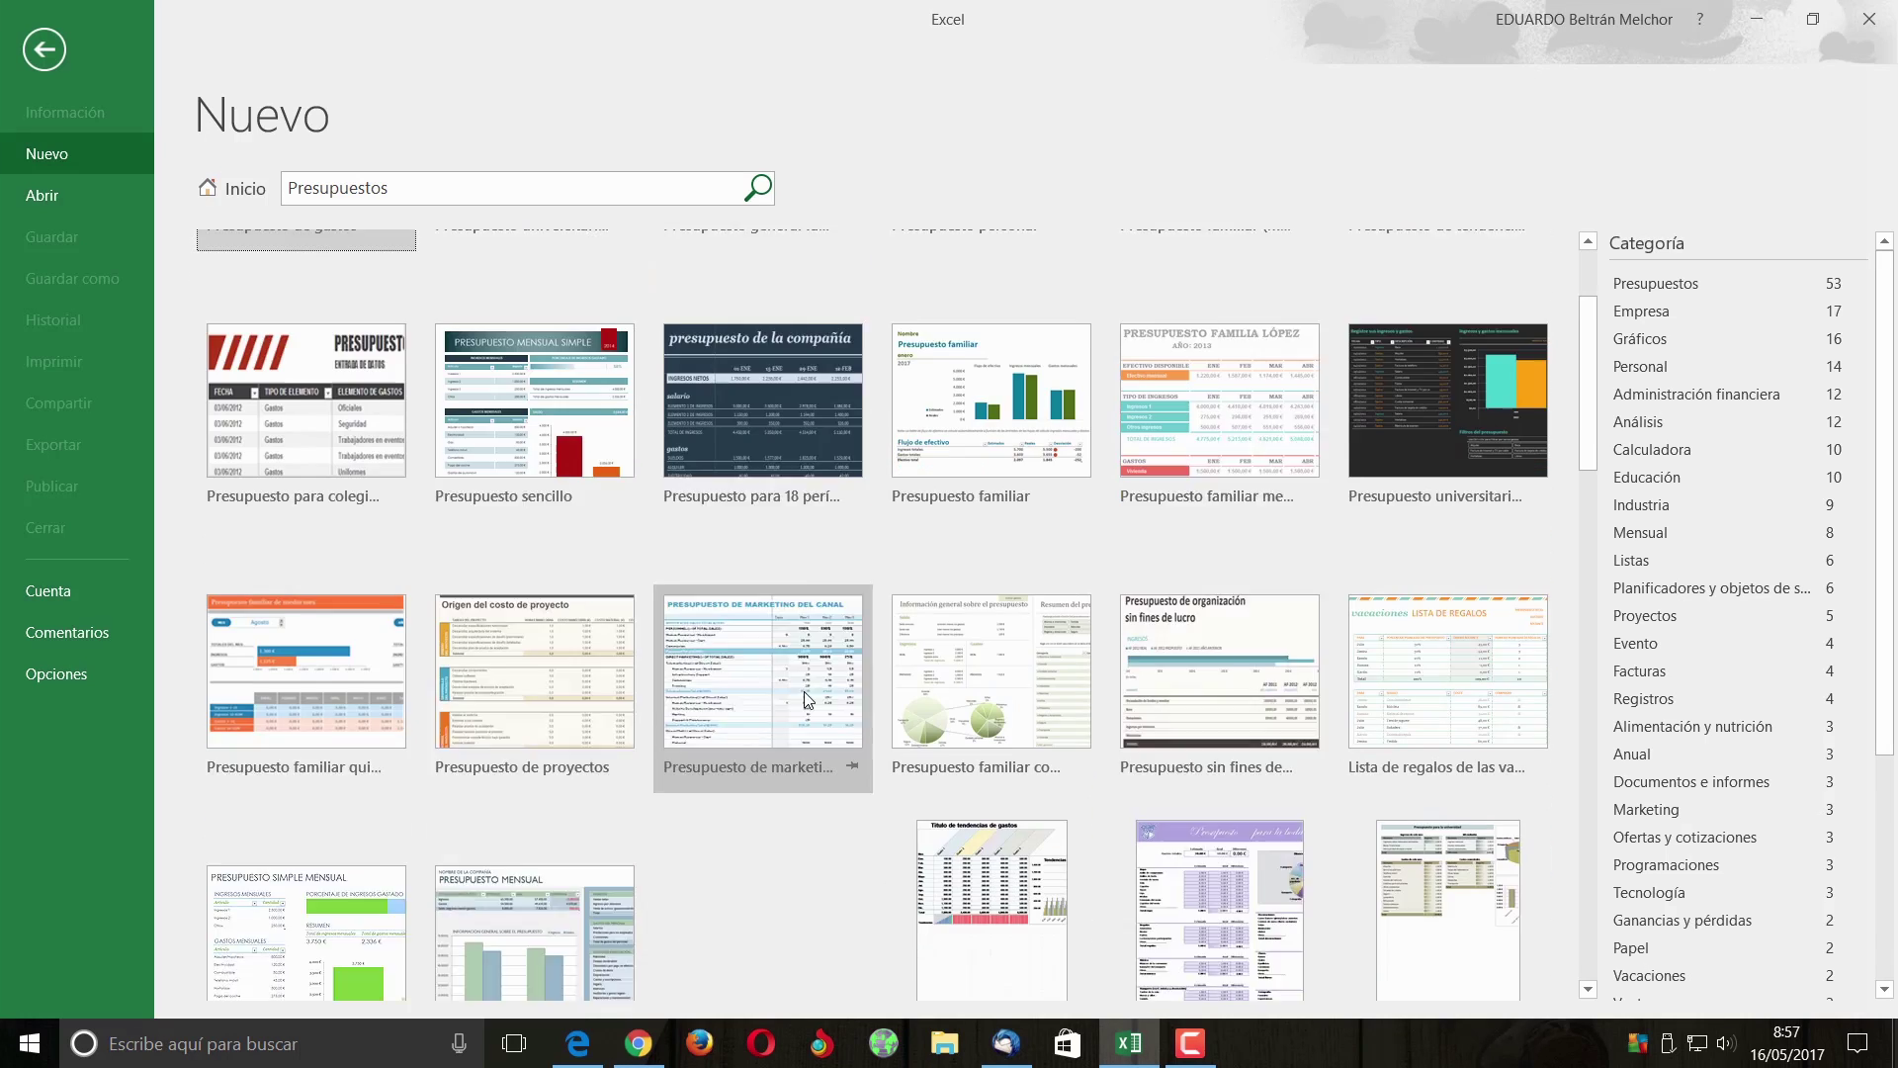
scroll(806, 692, down, 2)
scroll(809, 682, up, 1)
scroll(692, 632, up, 2)
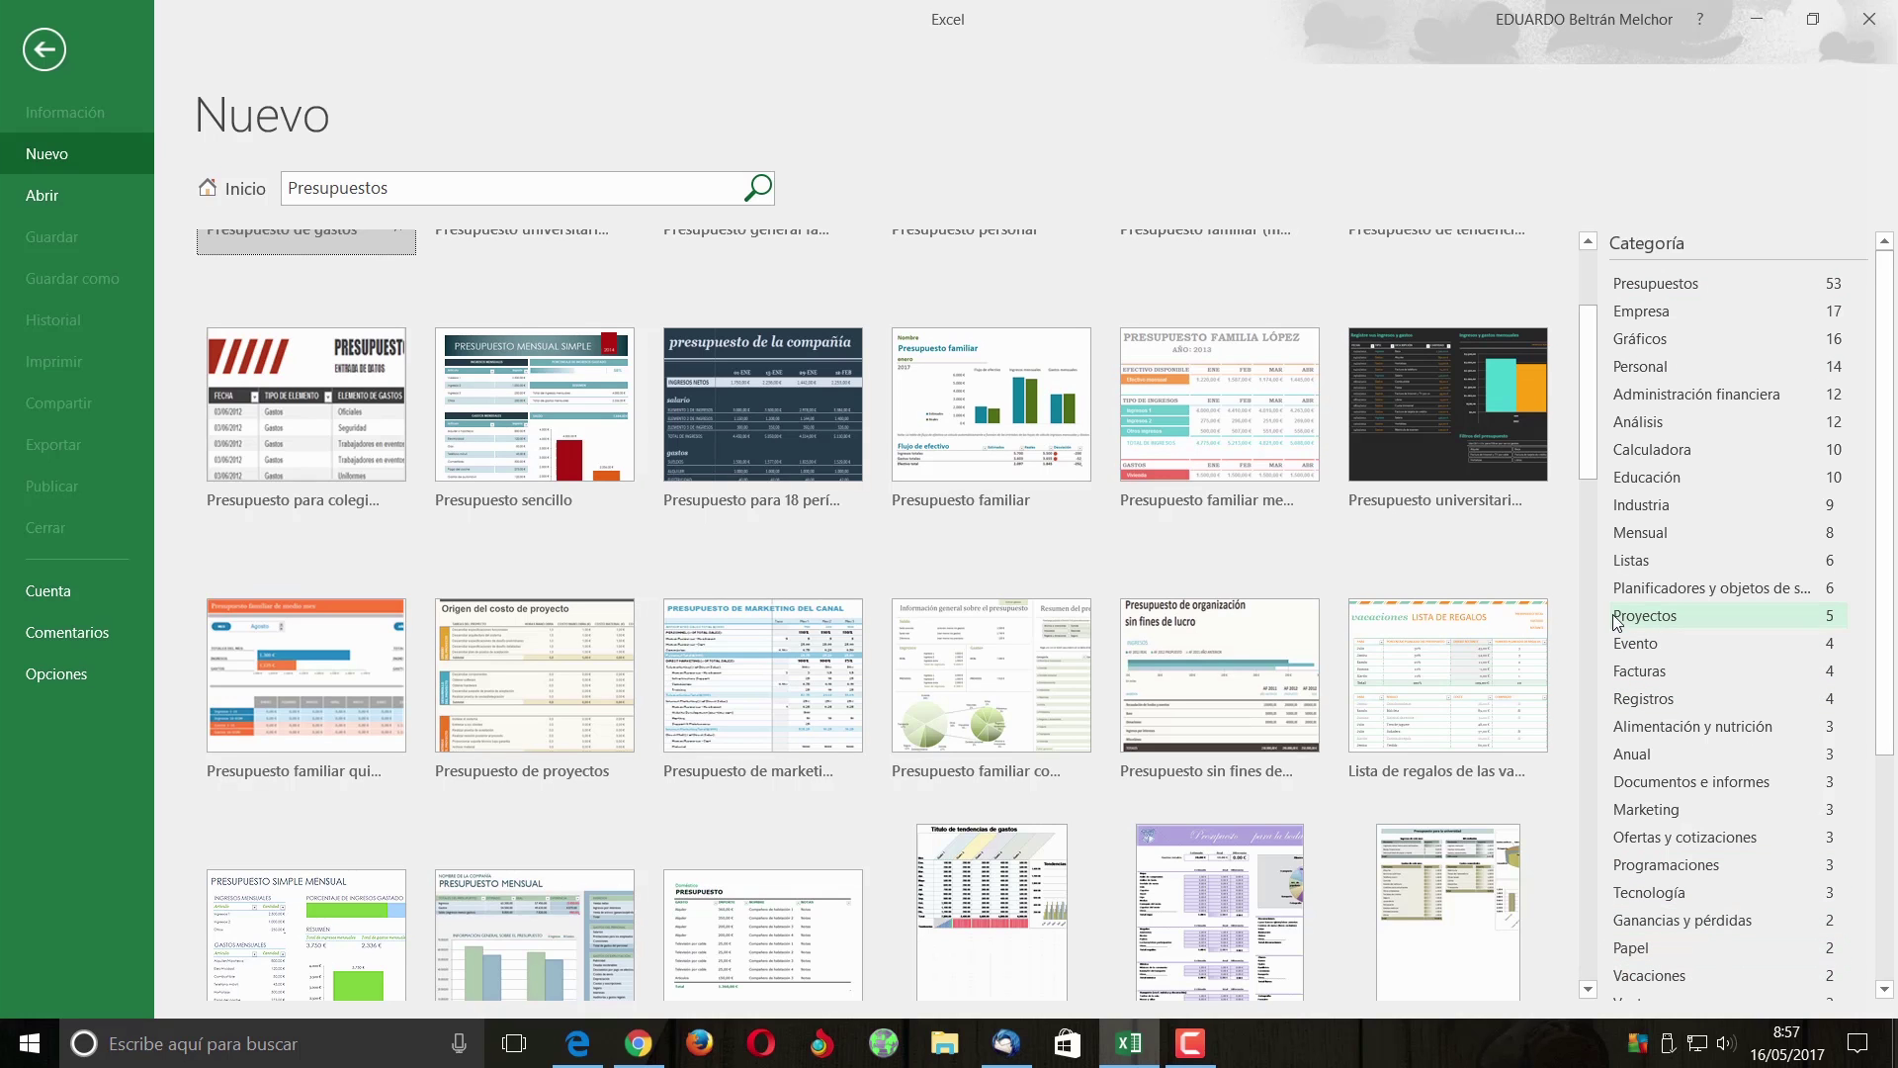
double_click(514, 435)
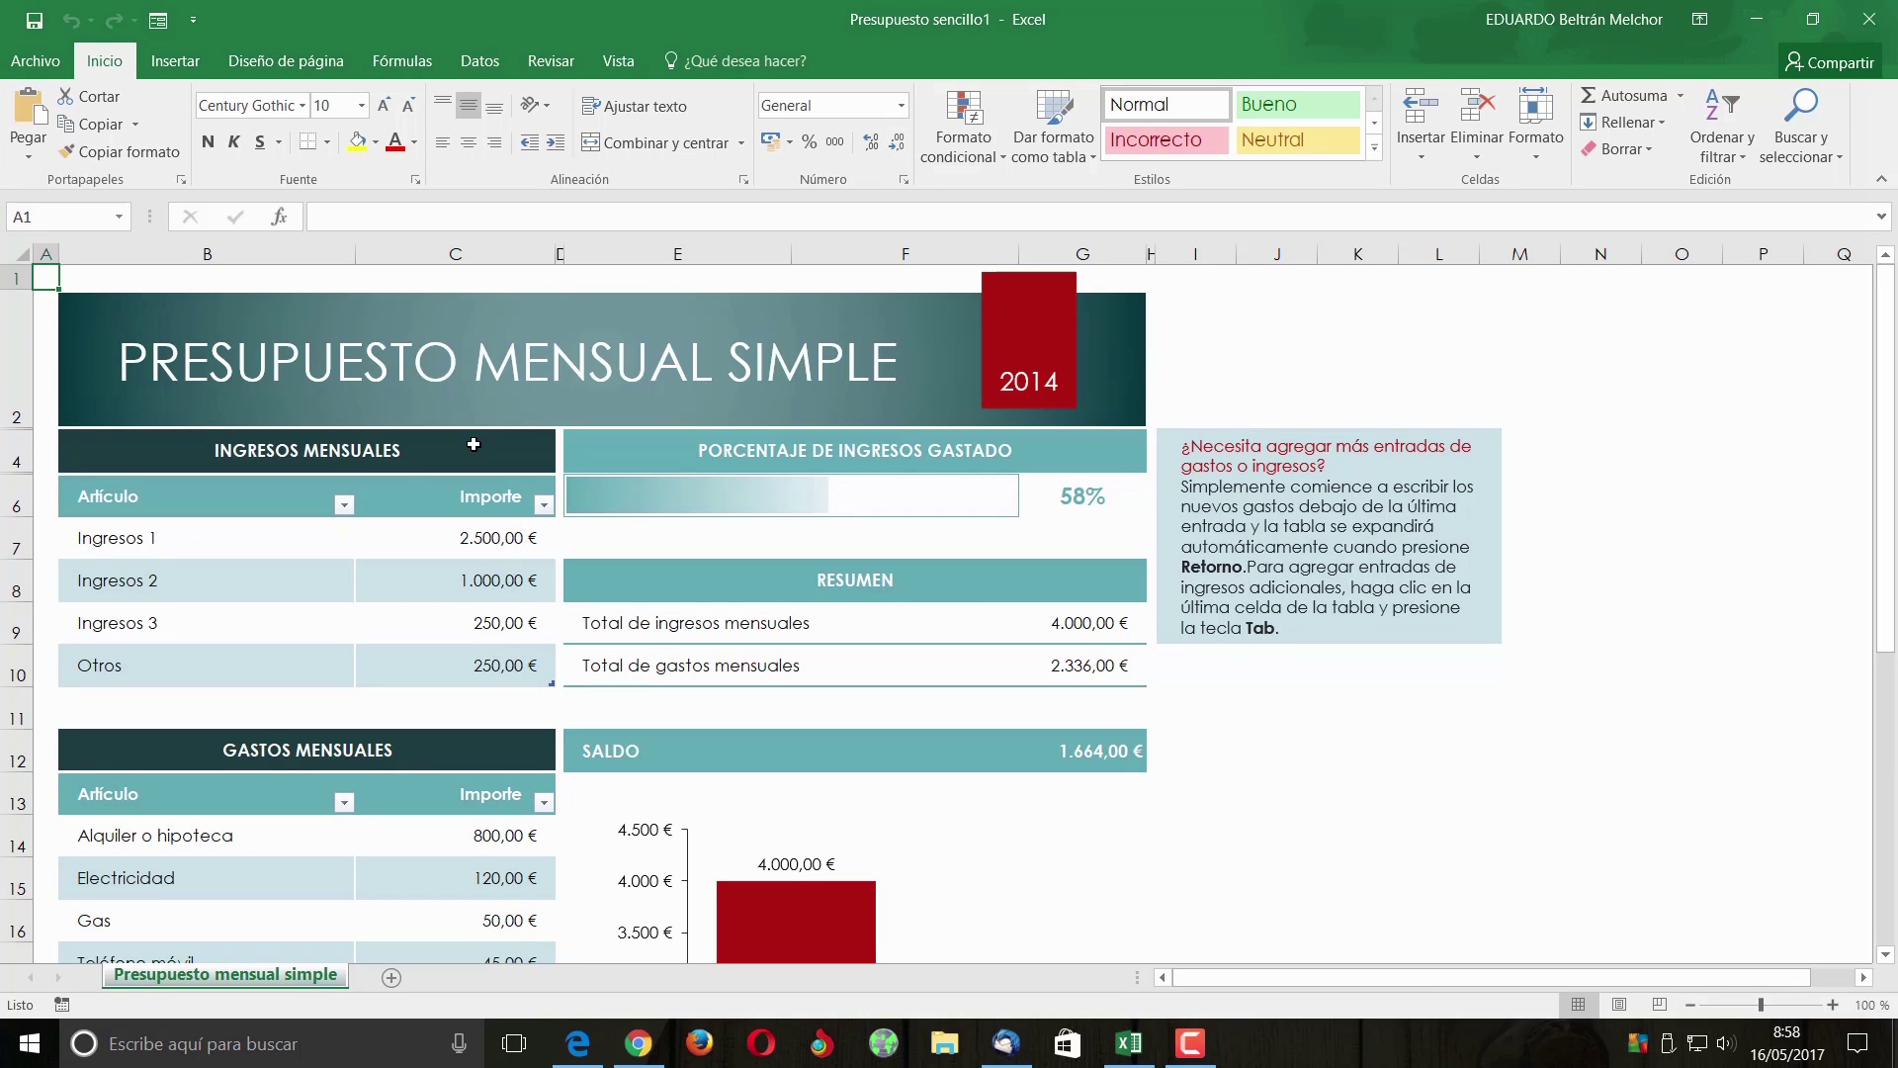
Inspect the Ingresos 1, Ingresos 2, Alquiler o hipoteca and Teléfono móvil amounts
click(442, 539)
click(469, 588)
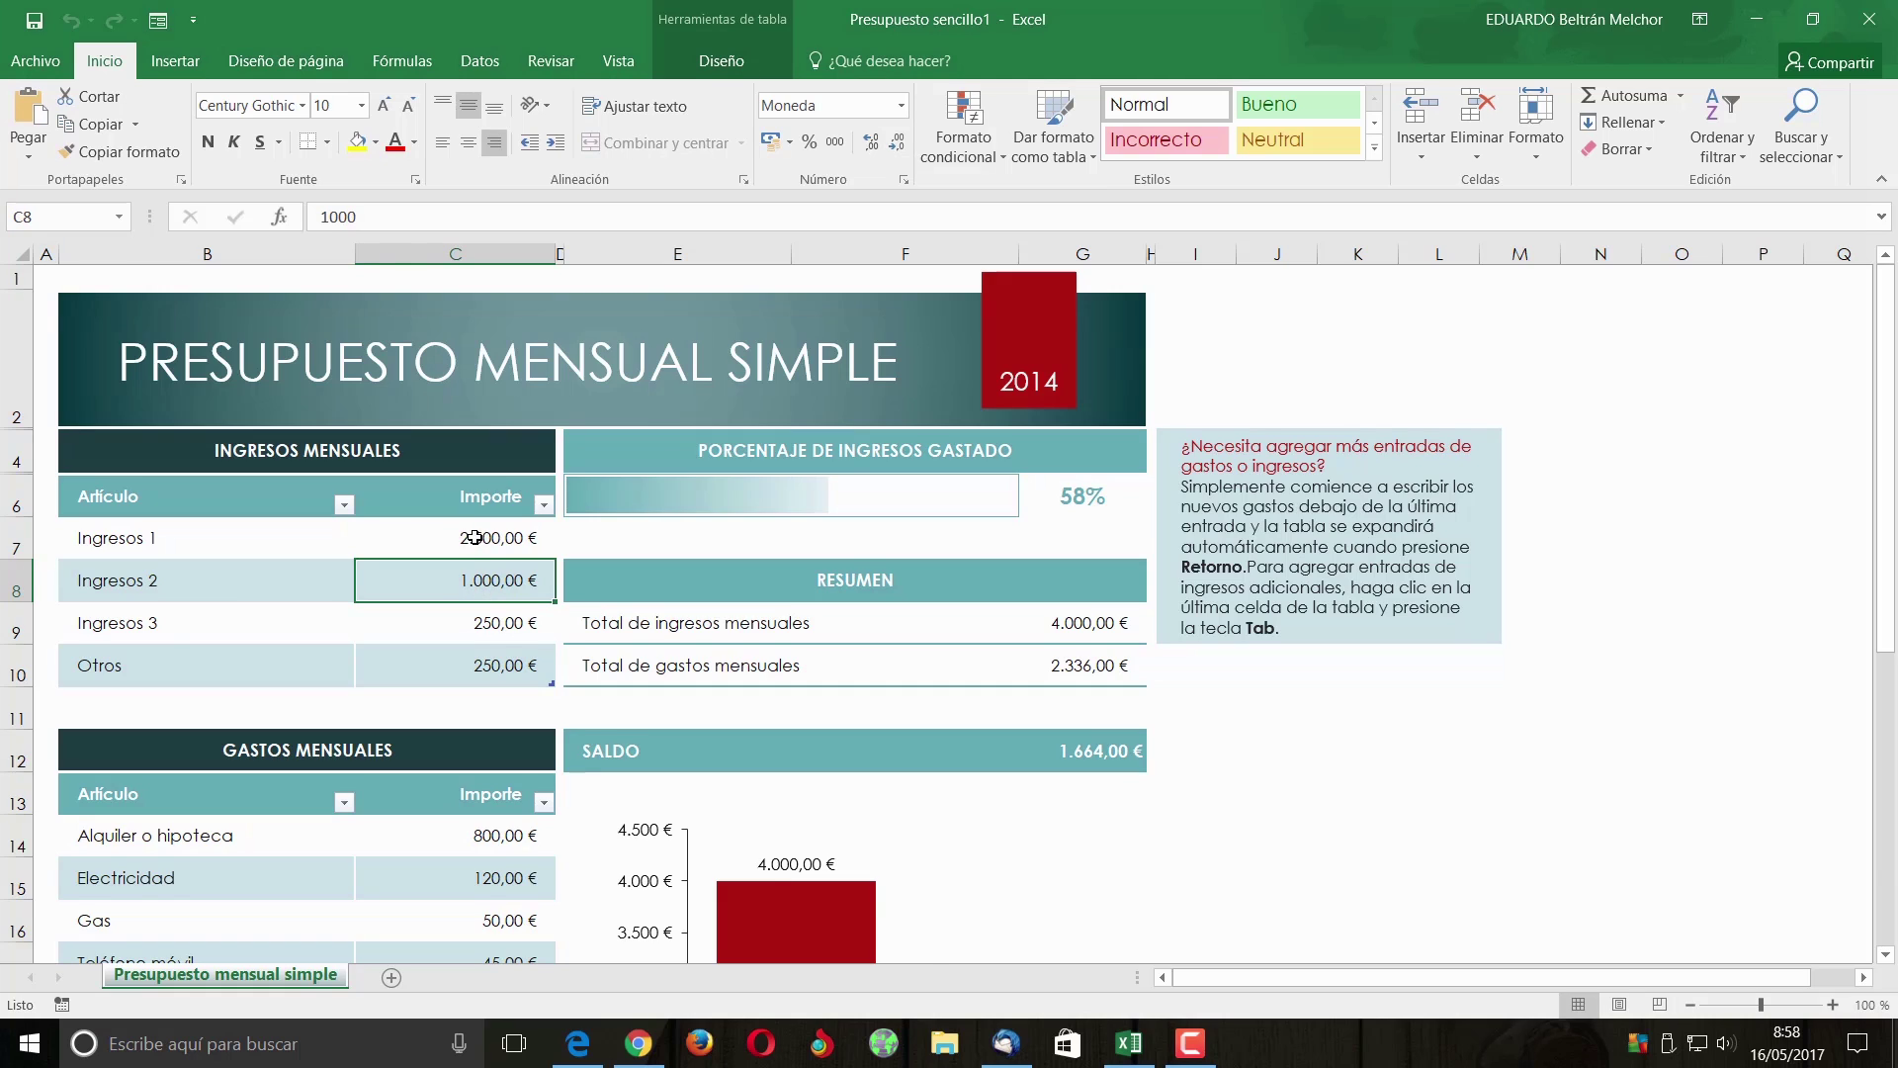
scroll(465, 534, down, 3)
click(457, 466)
click(465, 583)
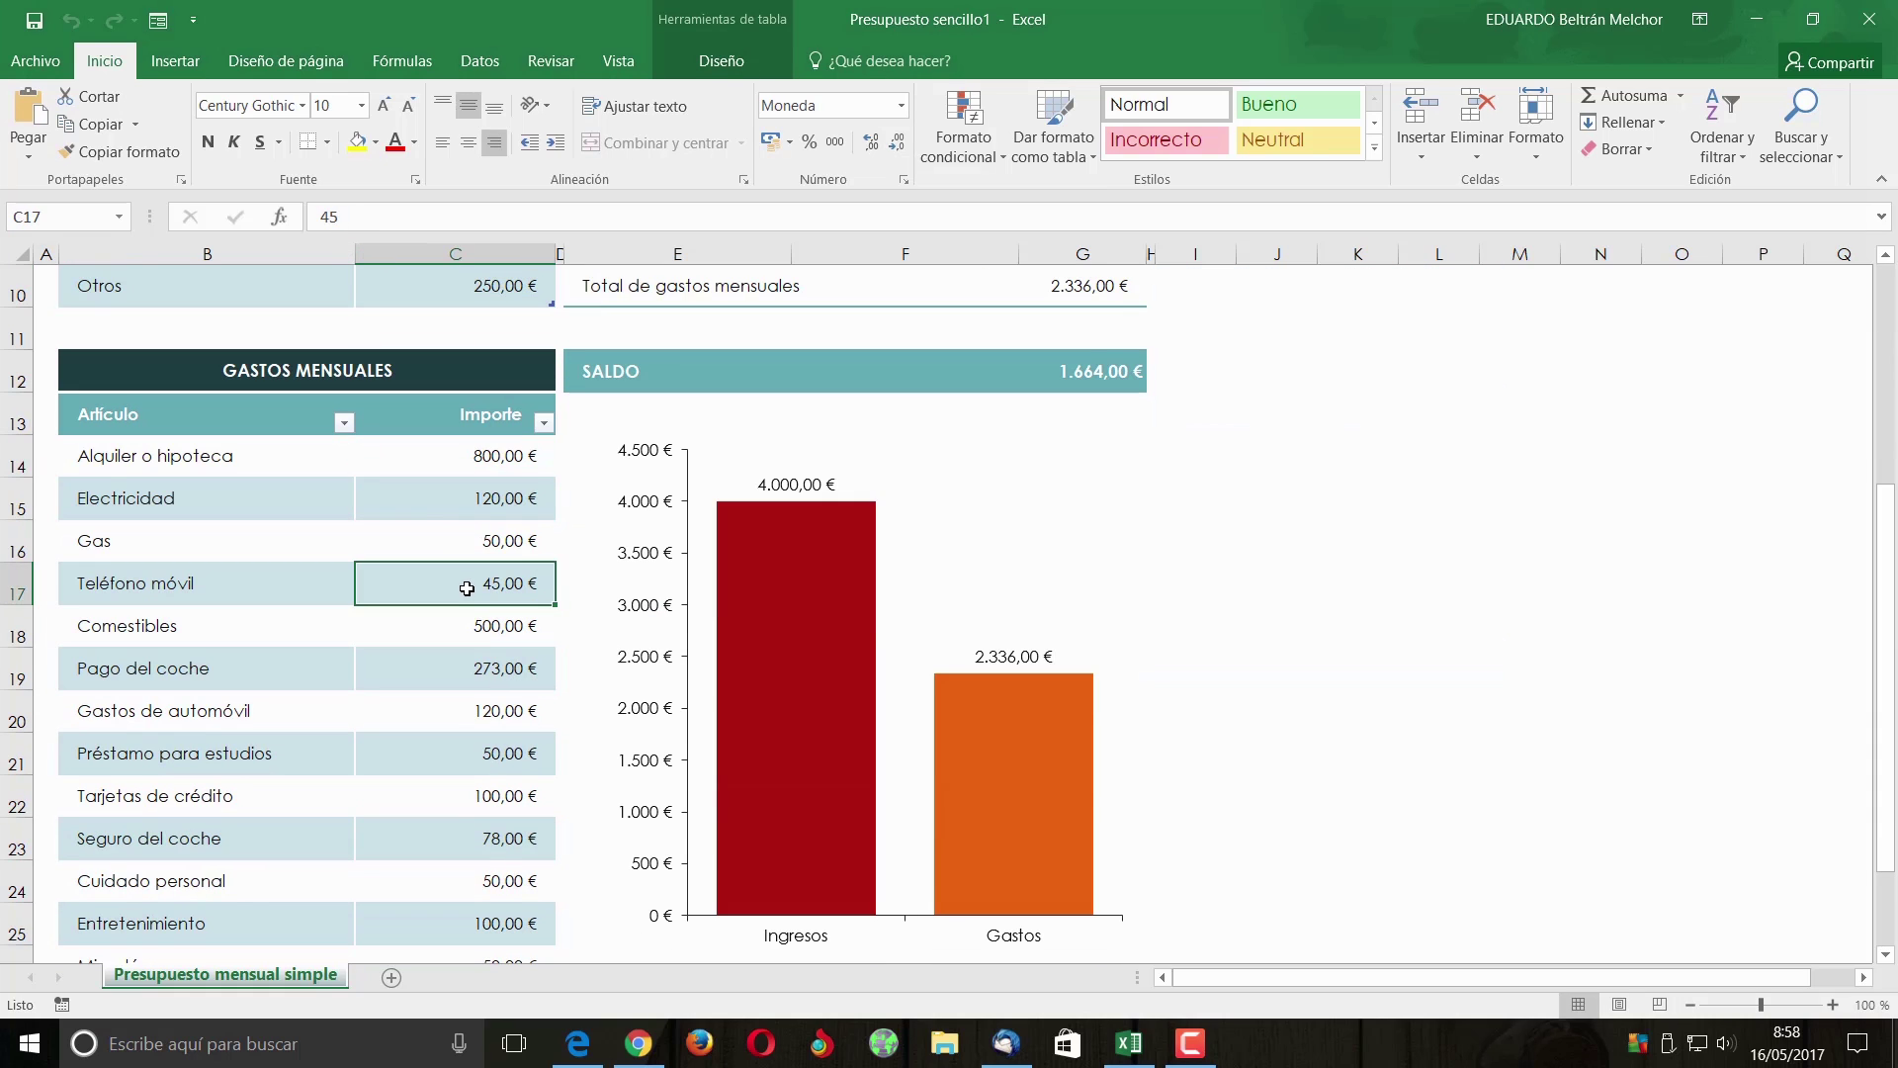
scroll(499, 574, up, 3)
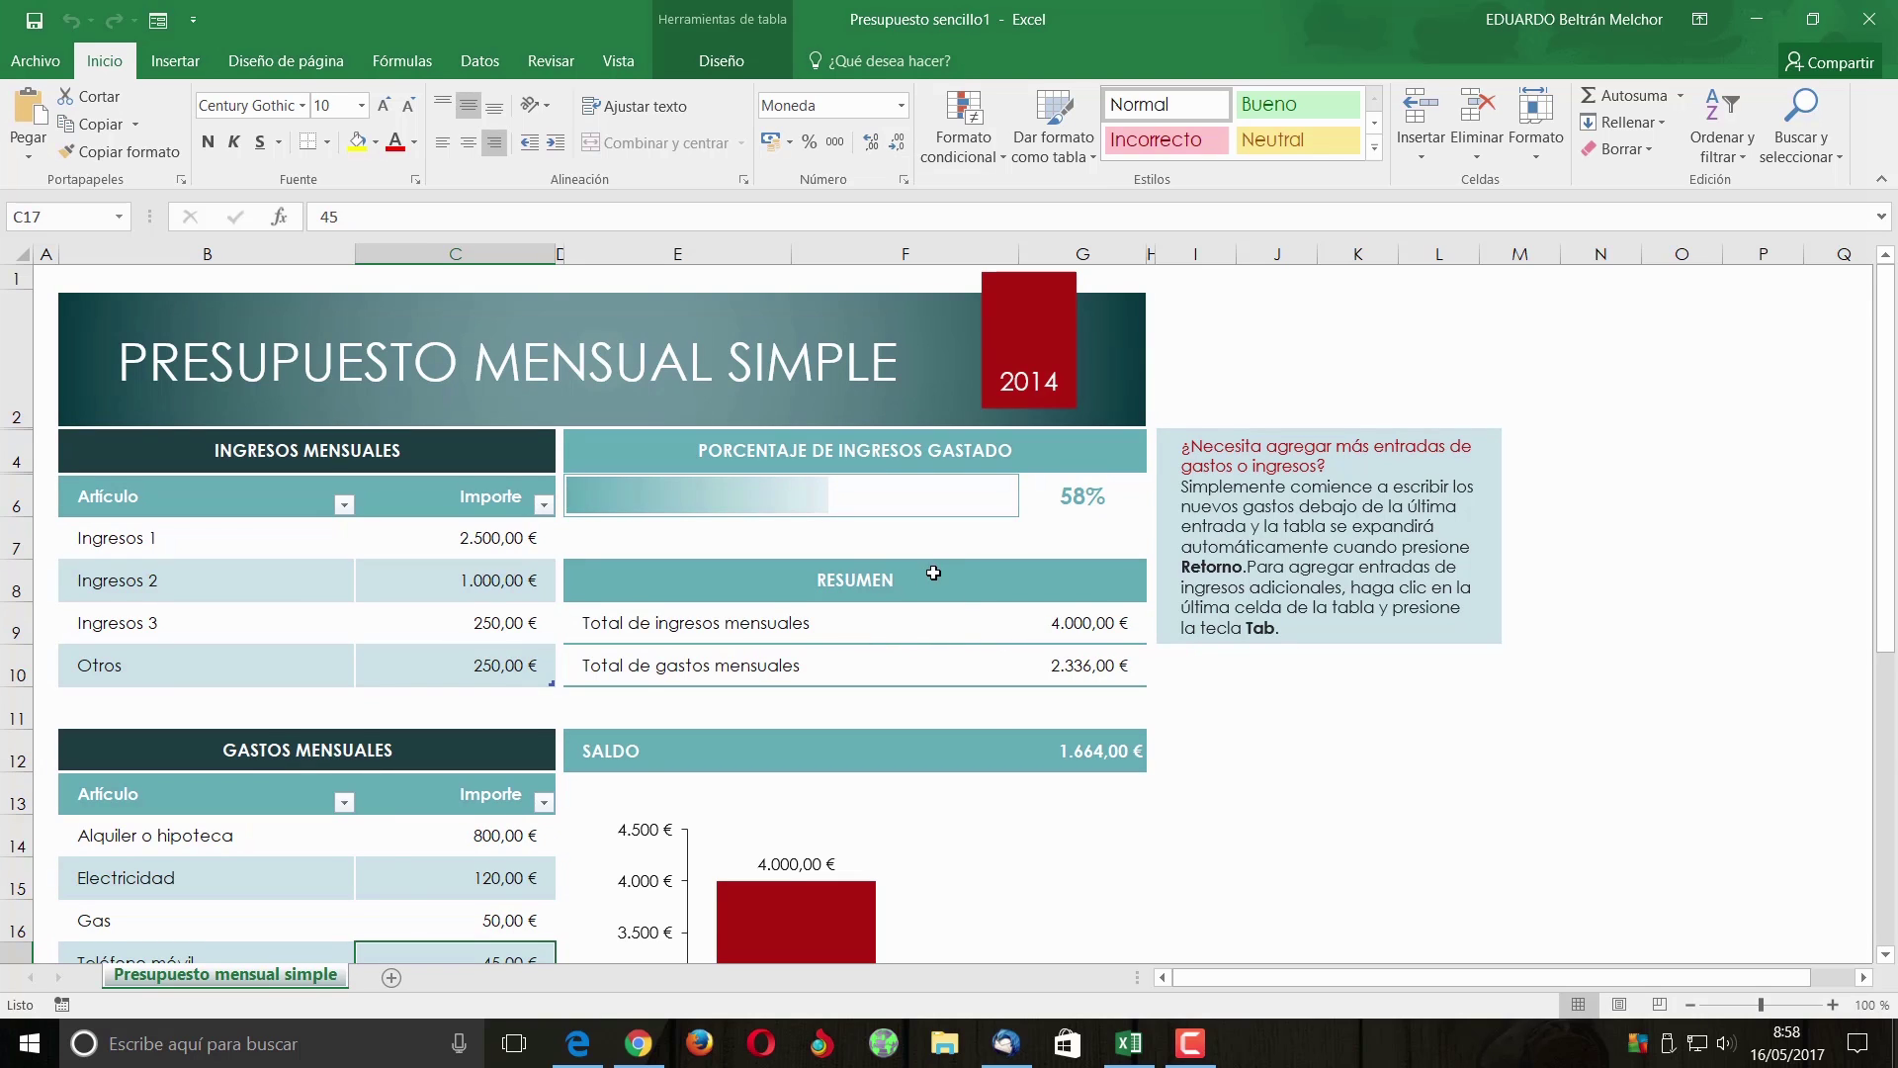
Change the Electricidad expense amount to 200
scroll(925, 564, down, 1)
click(504, 709)
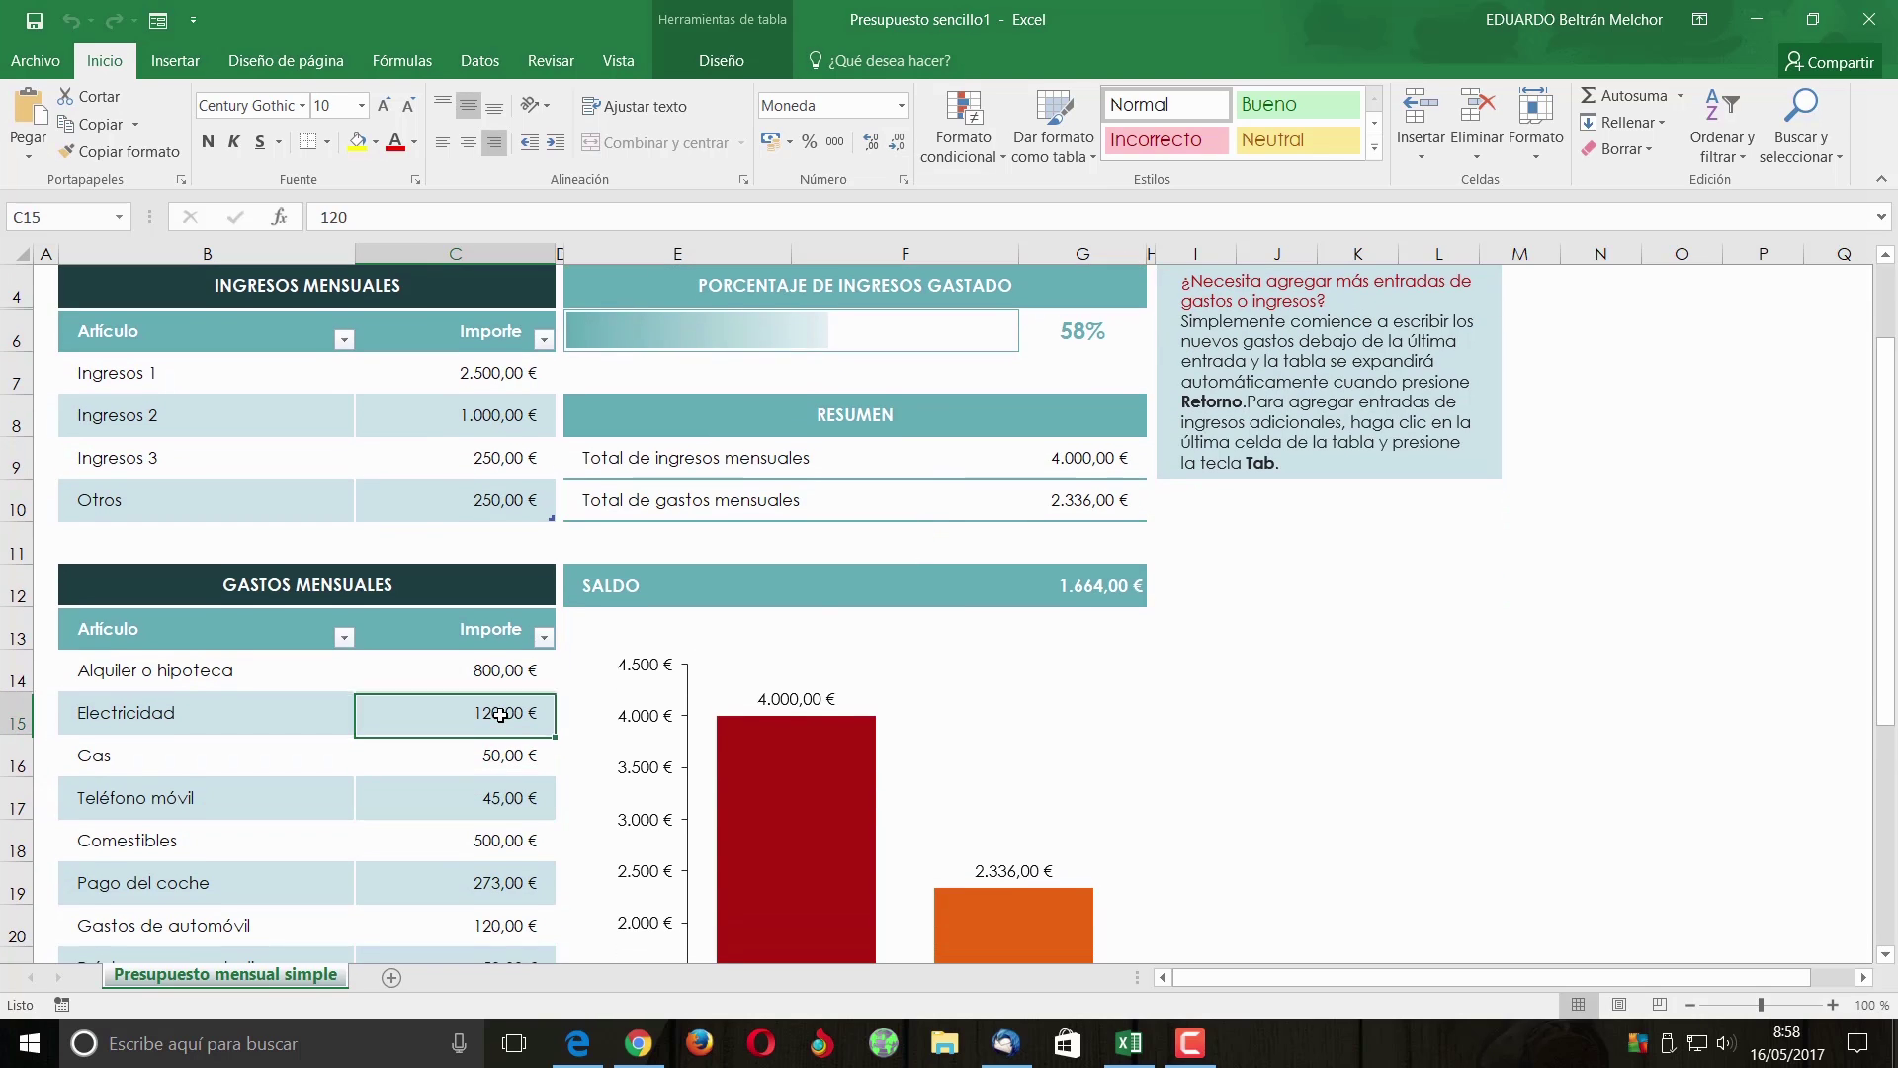
text(200)
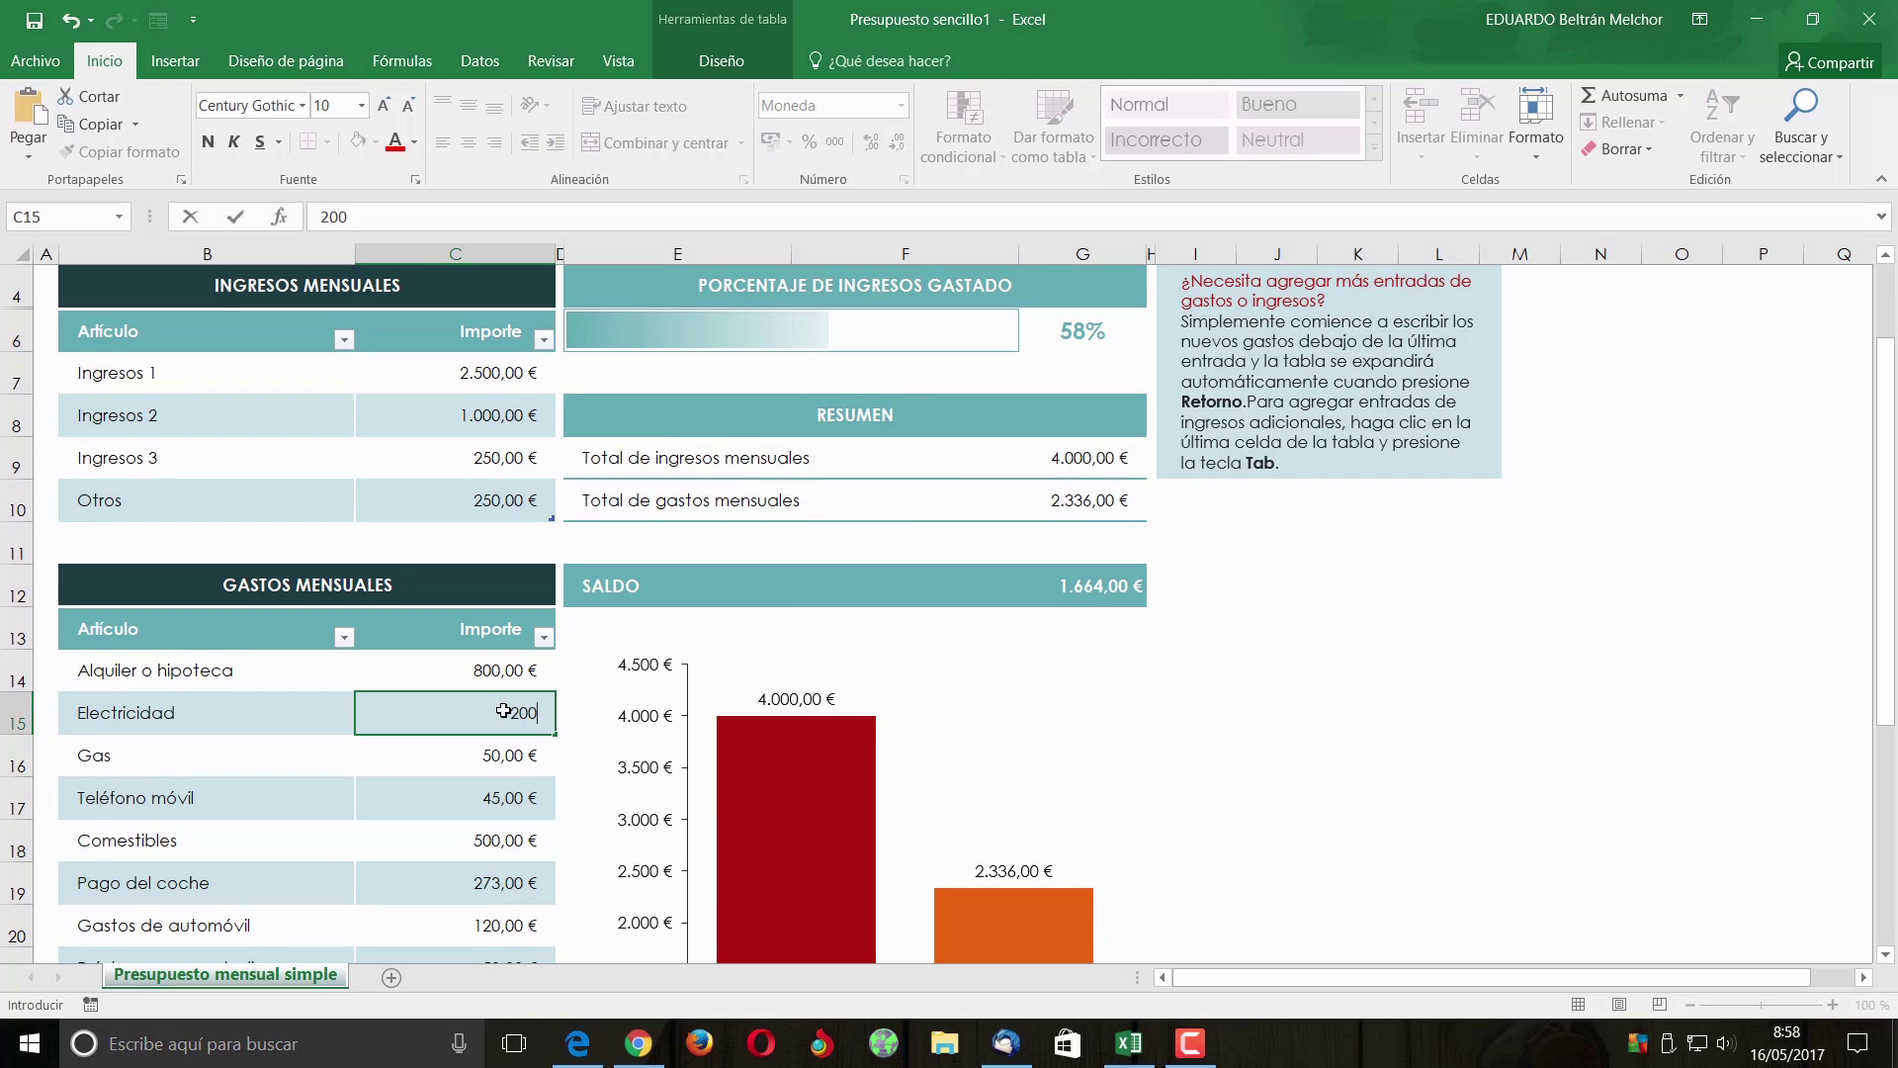
key(Return)
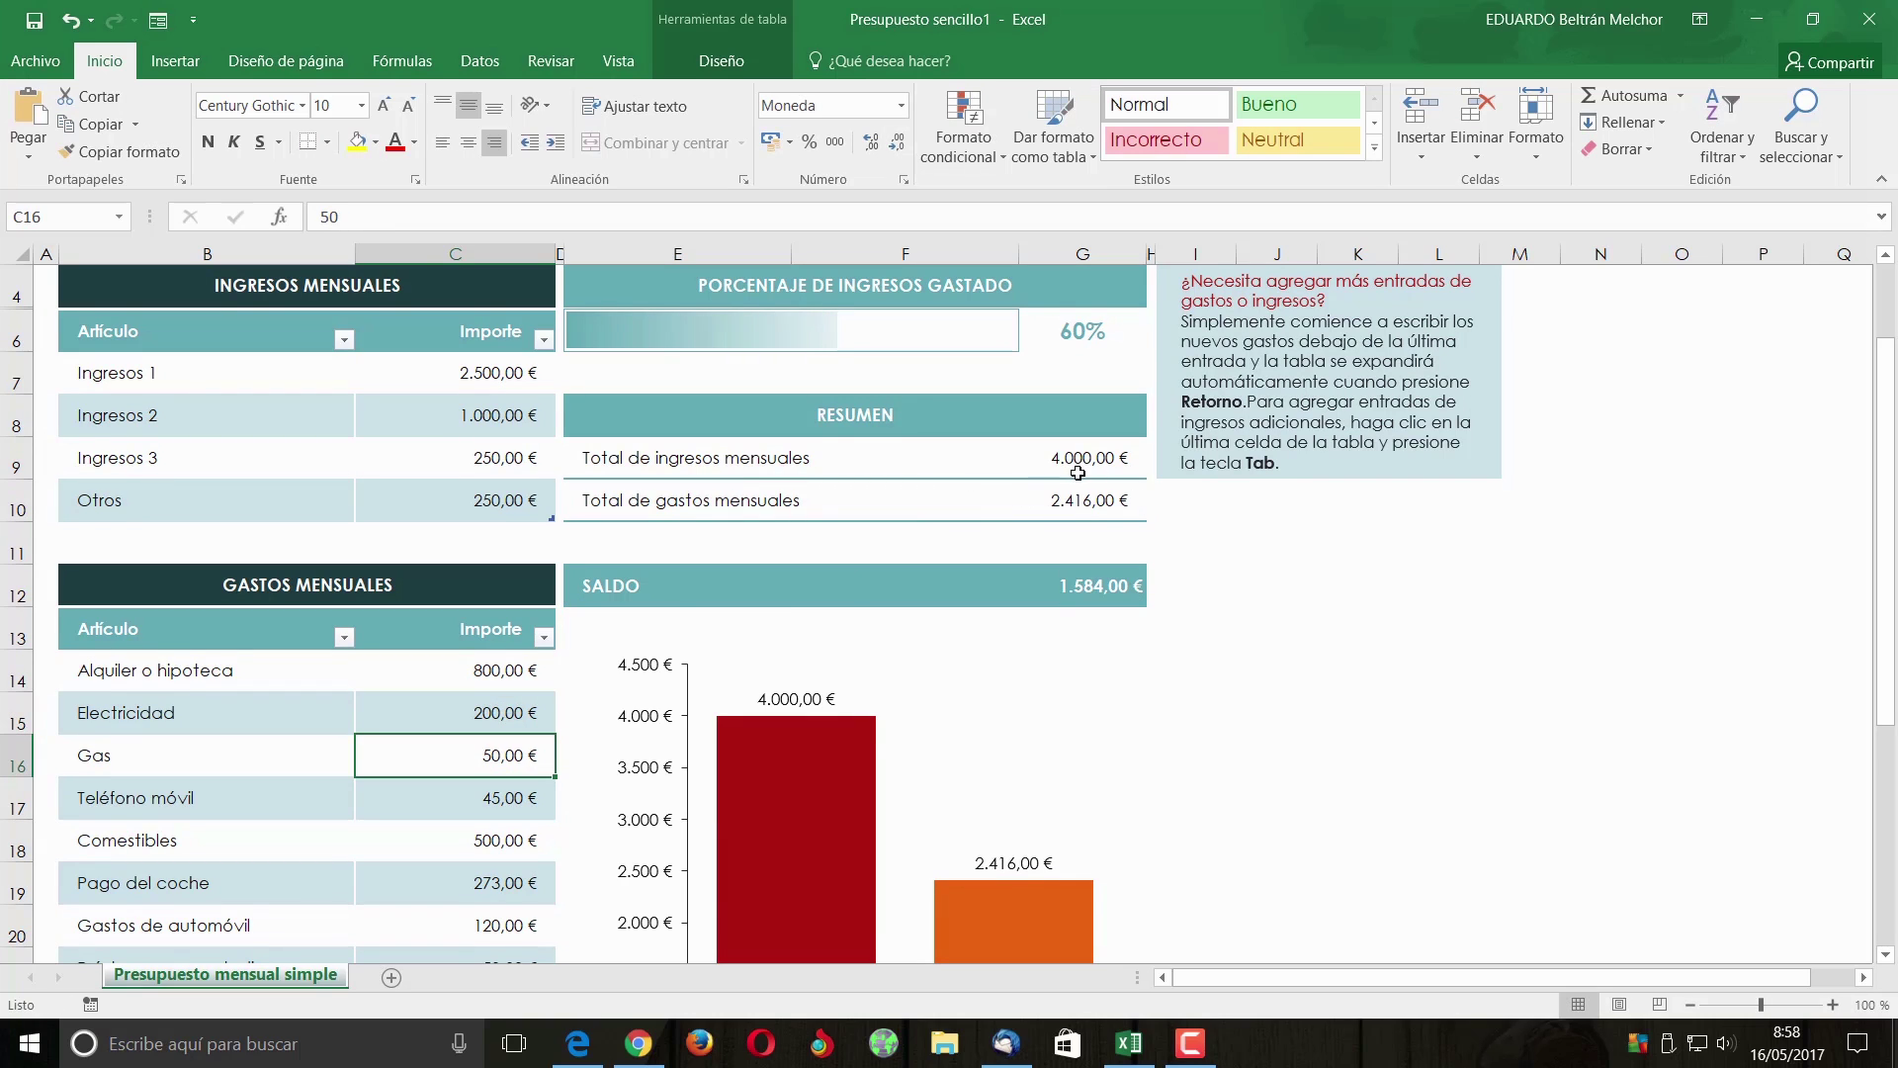
Review the updated totals and select the PRESUPUESTO MENSUAL SIMPLE title shape
scroll(929, 461, down, 4)
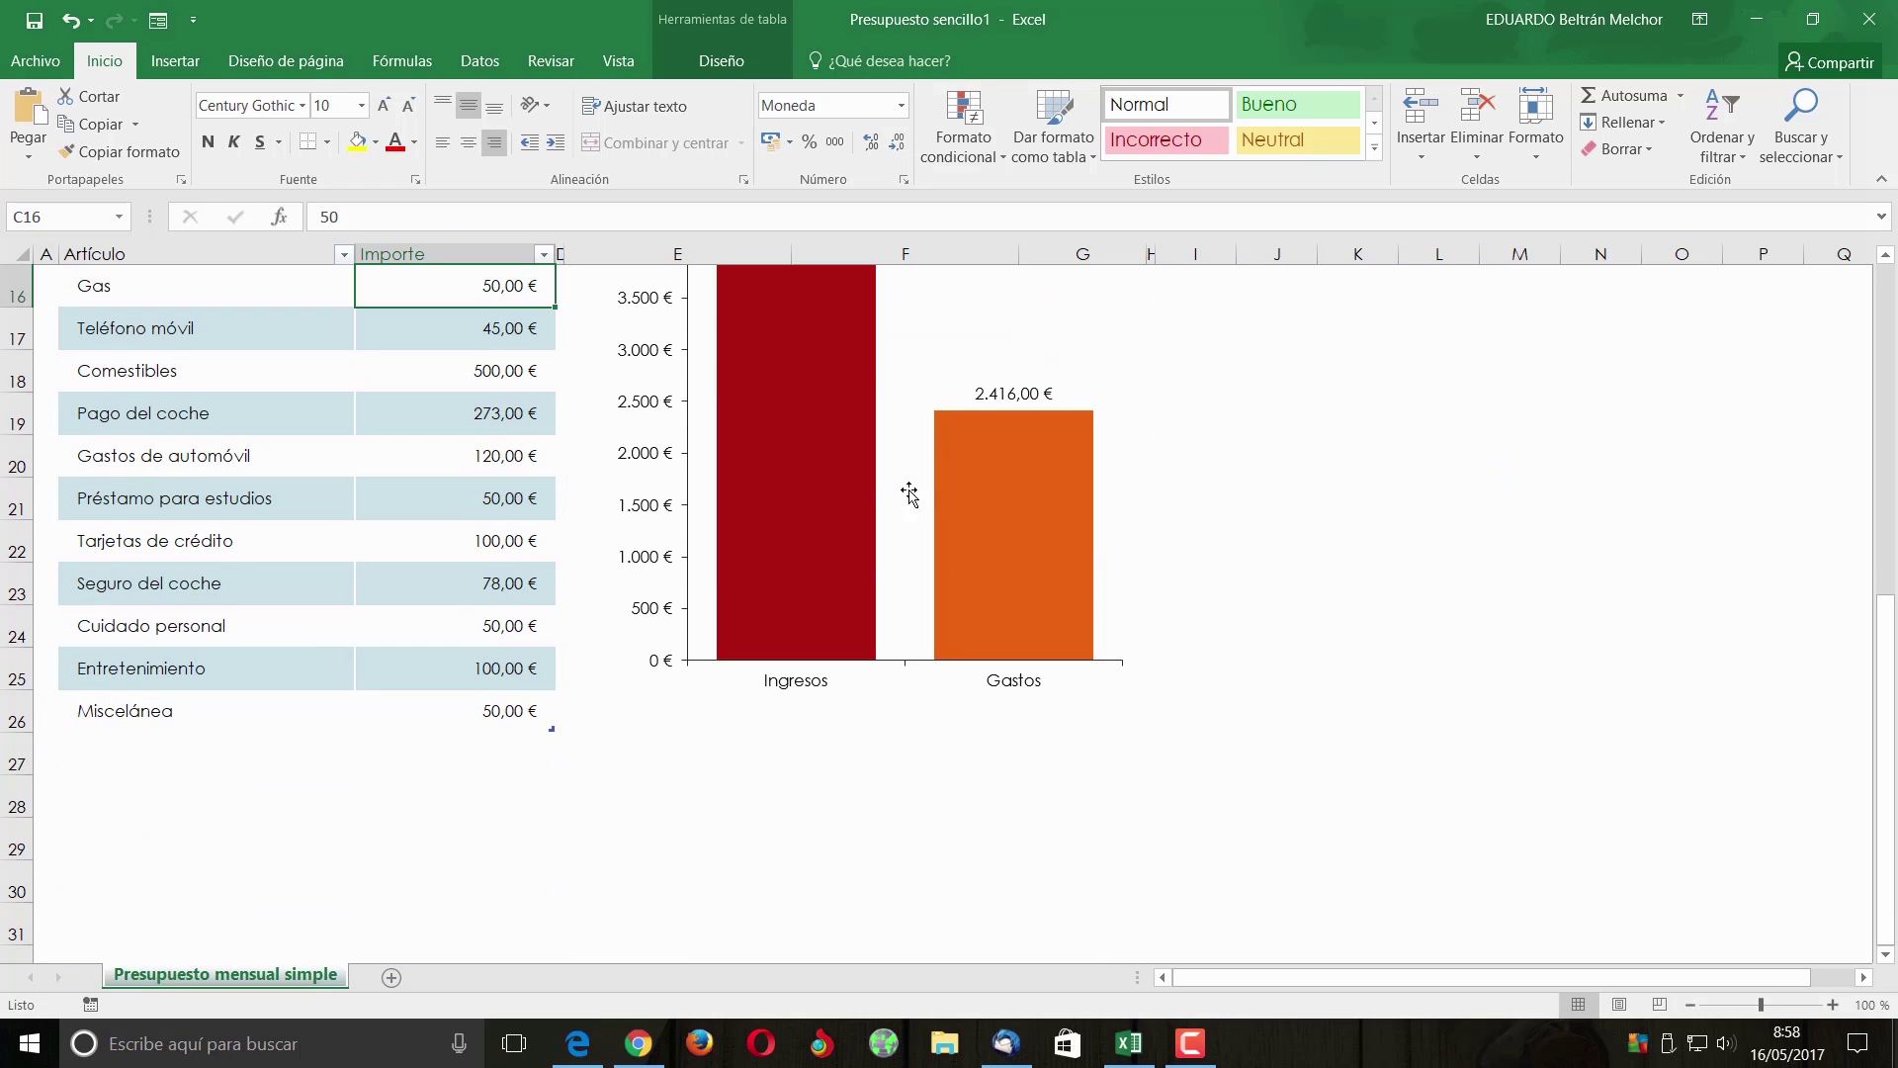
scroll(1018, 699, down, 3)
scroll(1035, 698, up, 4)
scroll(1042, 639, up, 4)
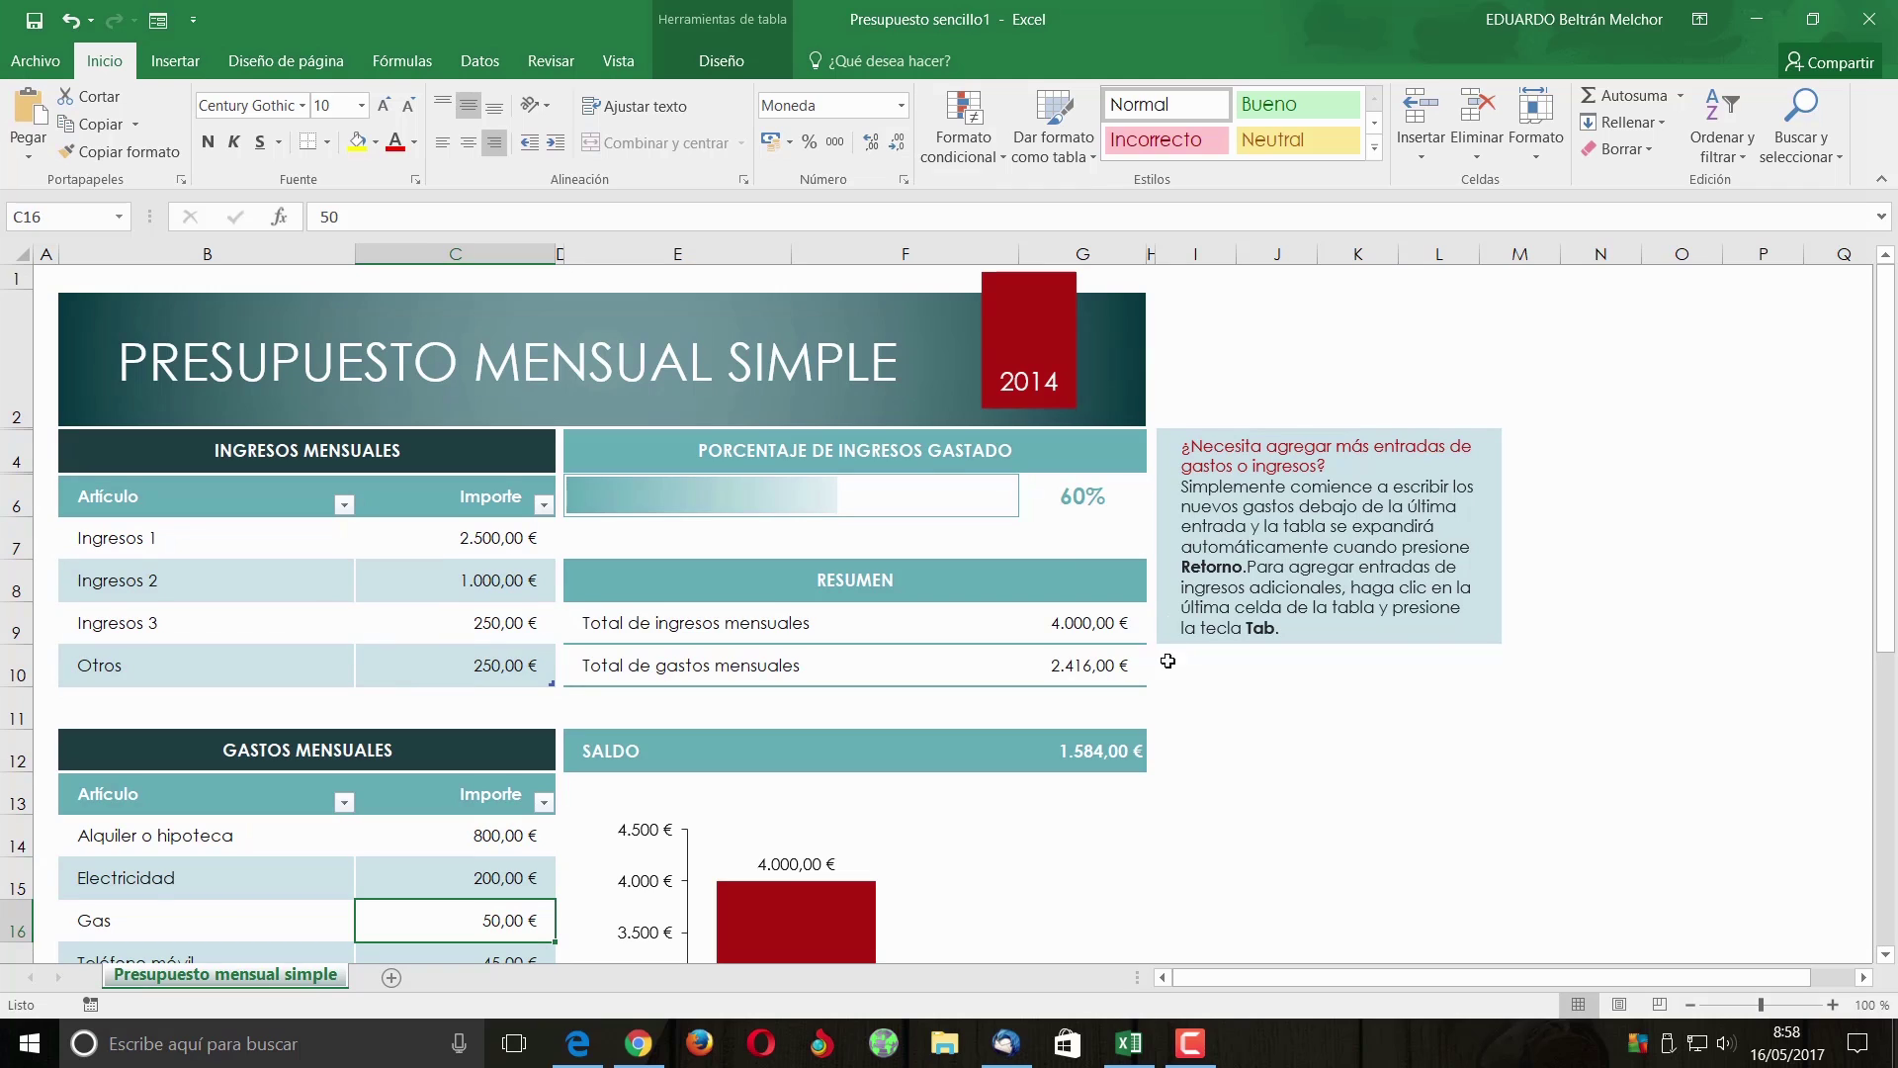
click(914, 373)
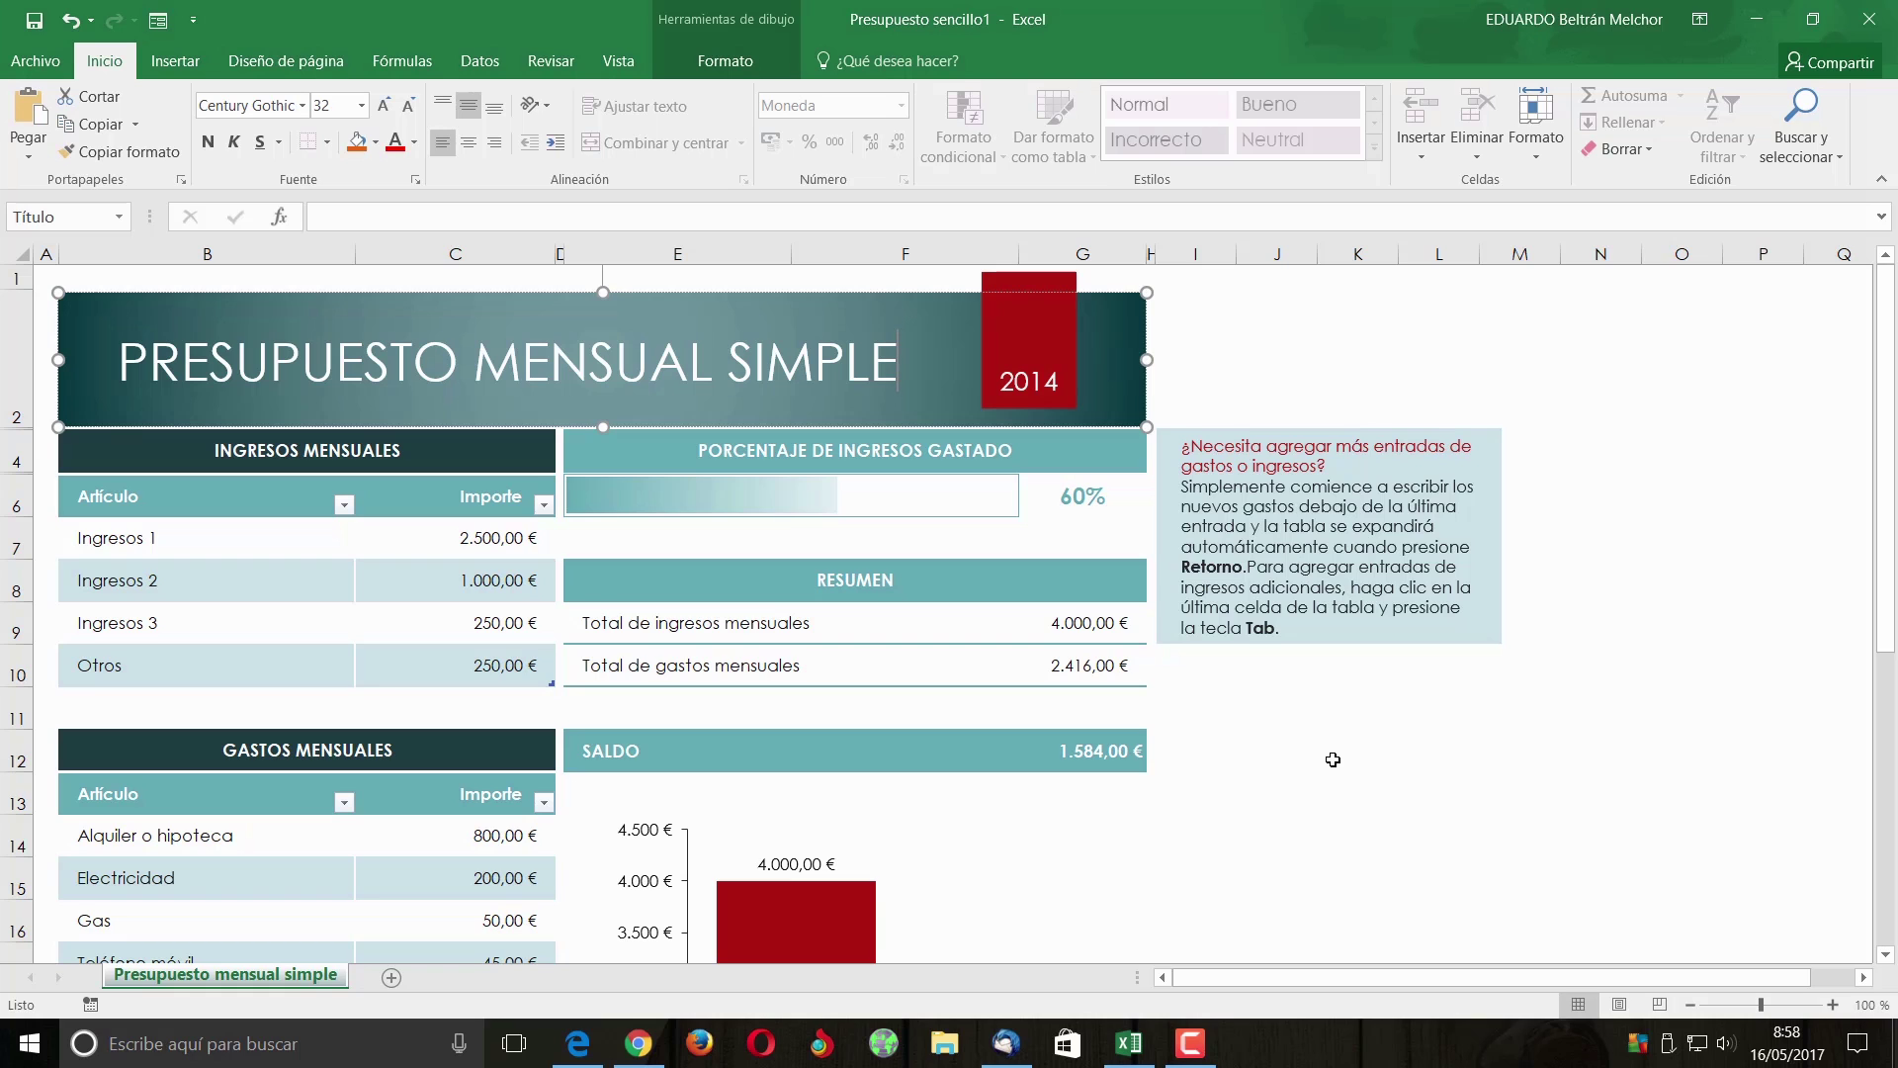
Go to Archivo > Nuevo and scroll the template gallery down to the bottom
click(37, 61)
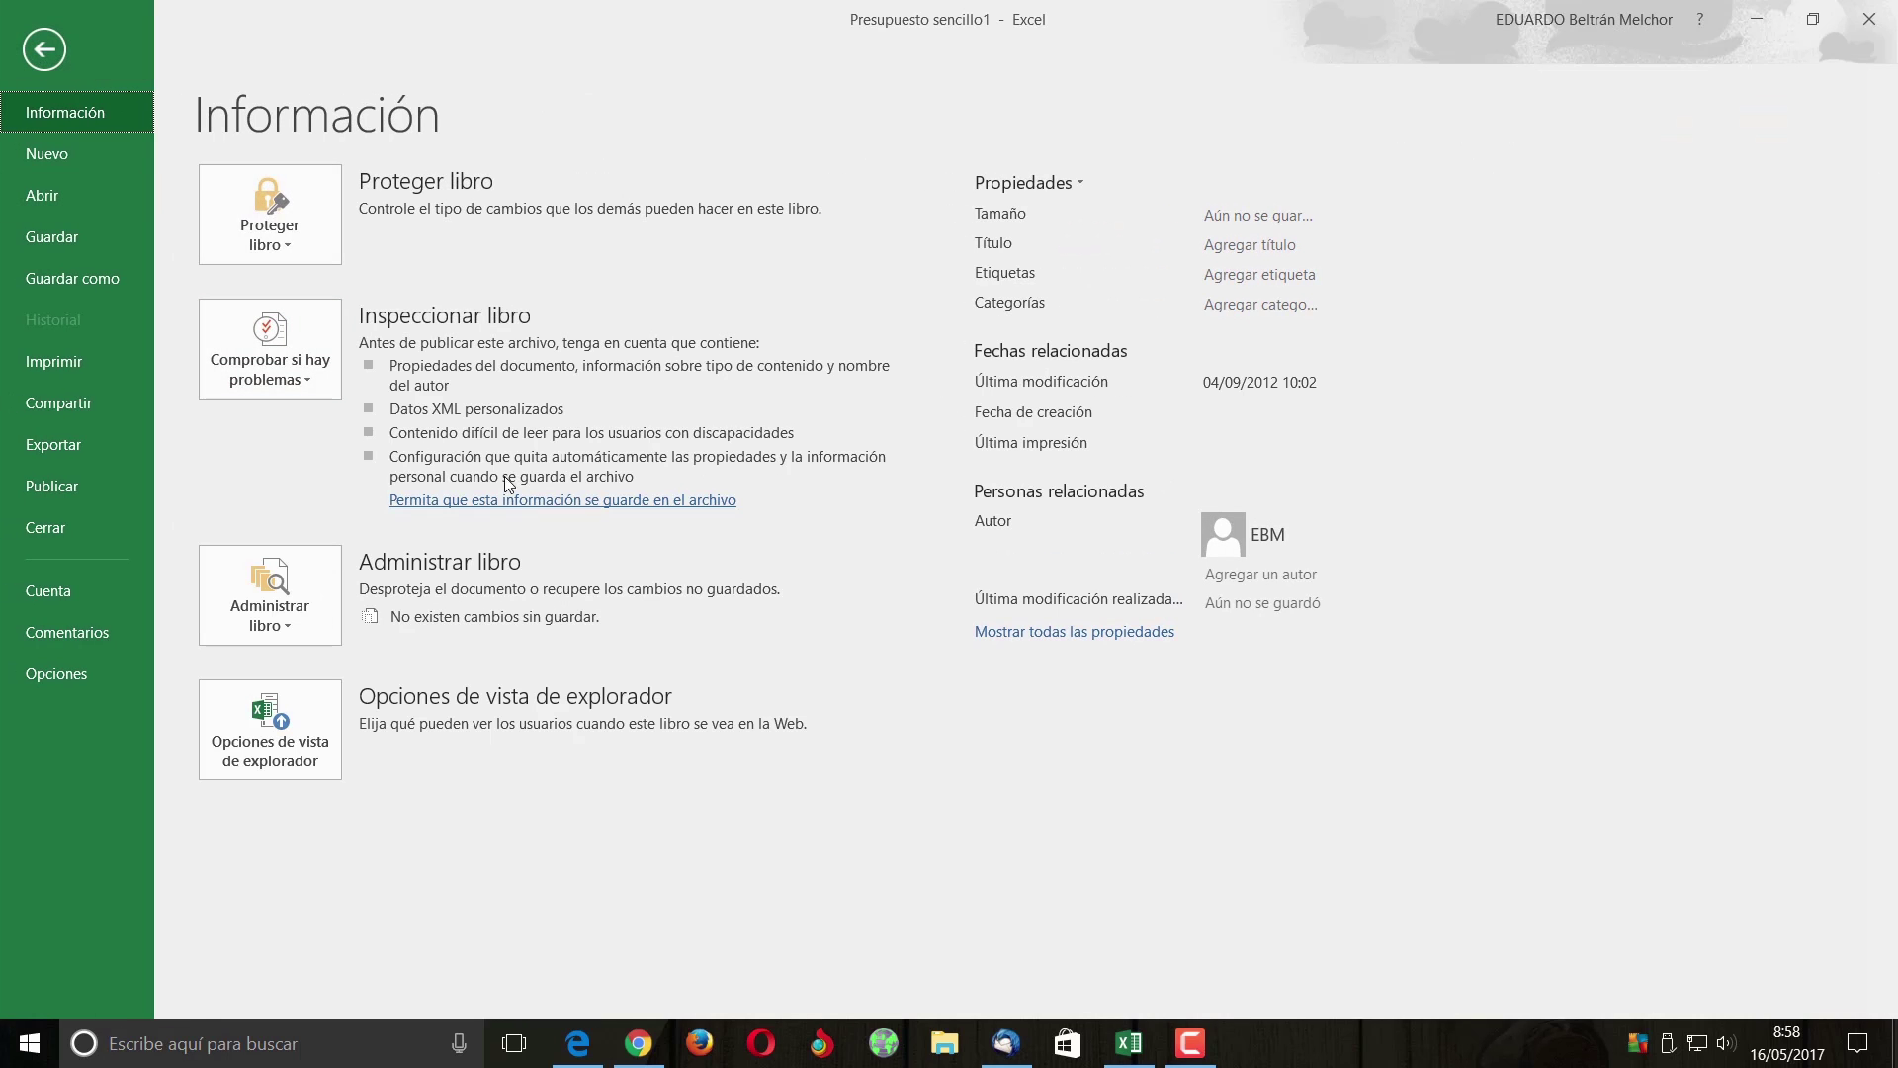
click(55, 152)
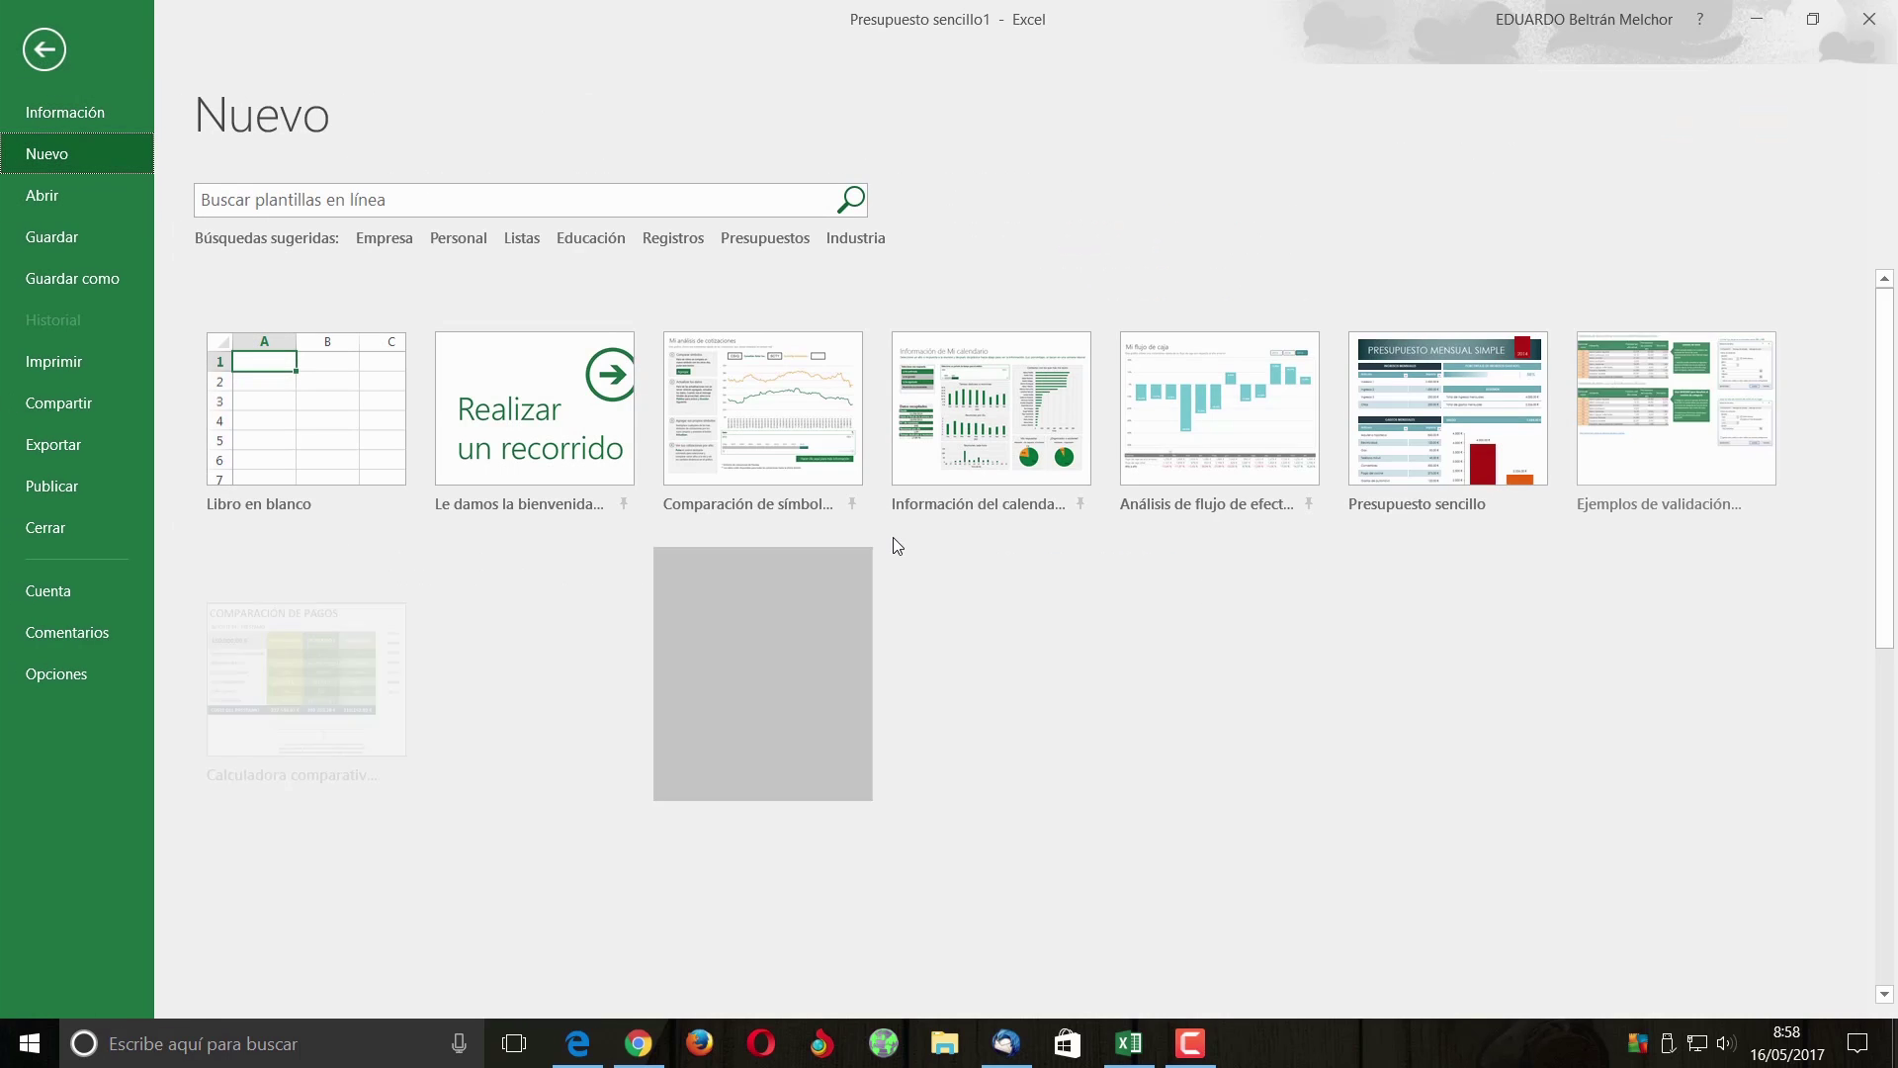
scroll(921, 522, down, 2)
scroll(922, 524, down, 3)
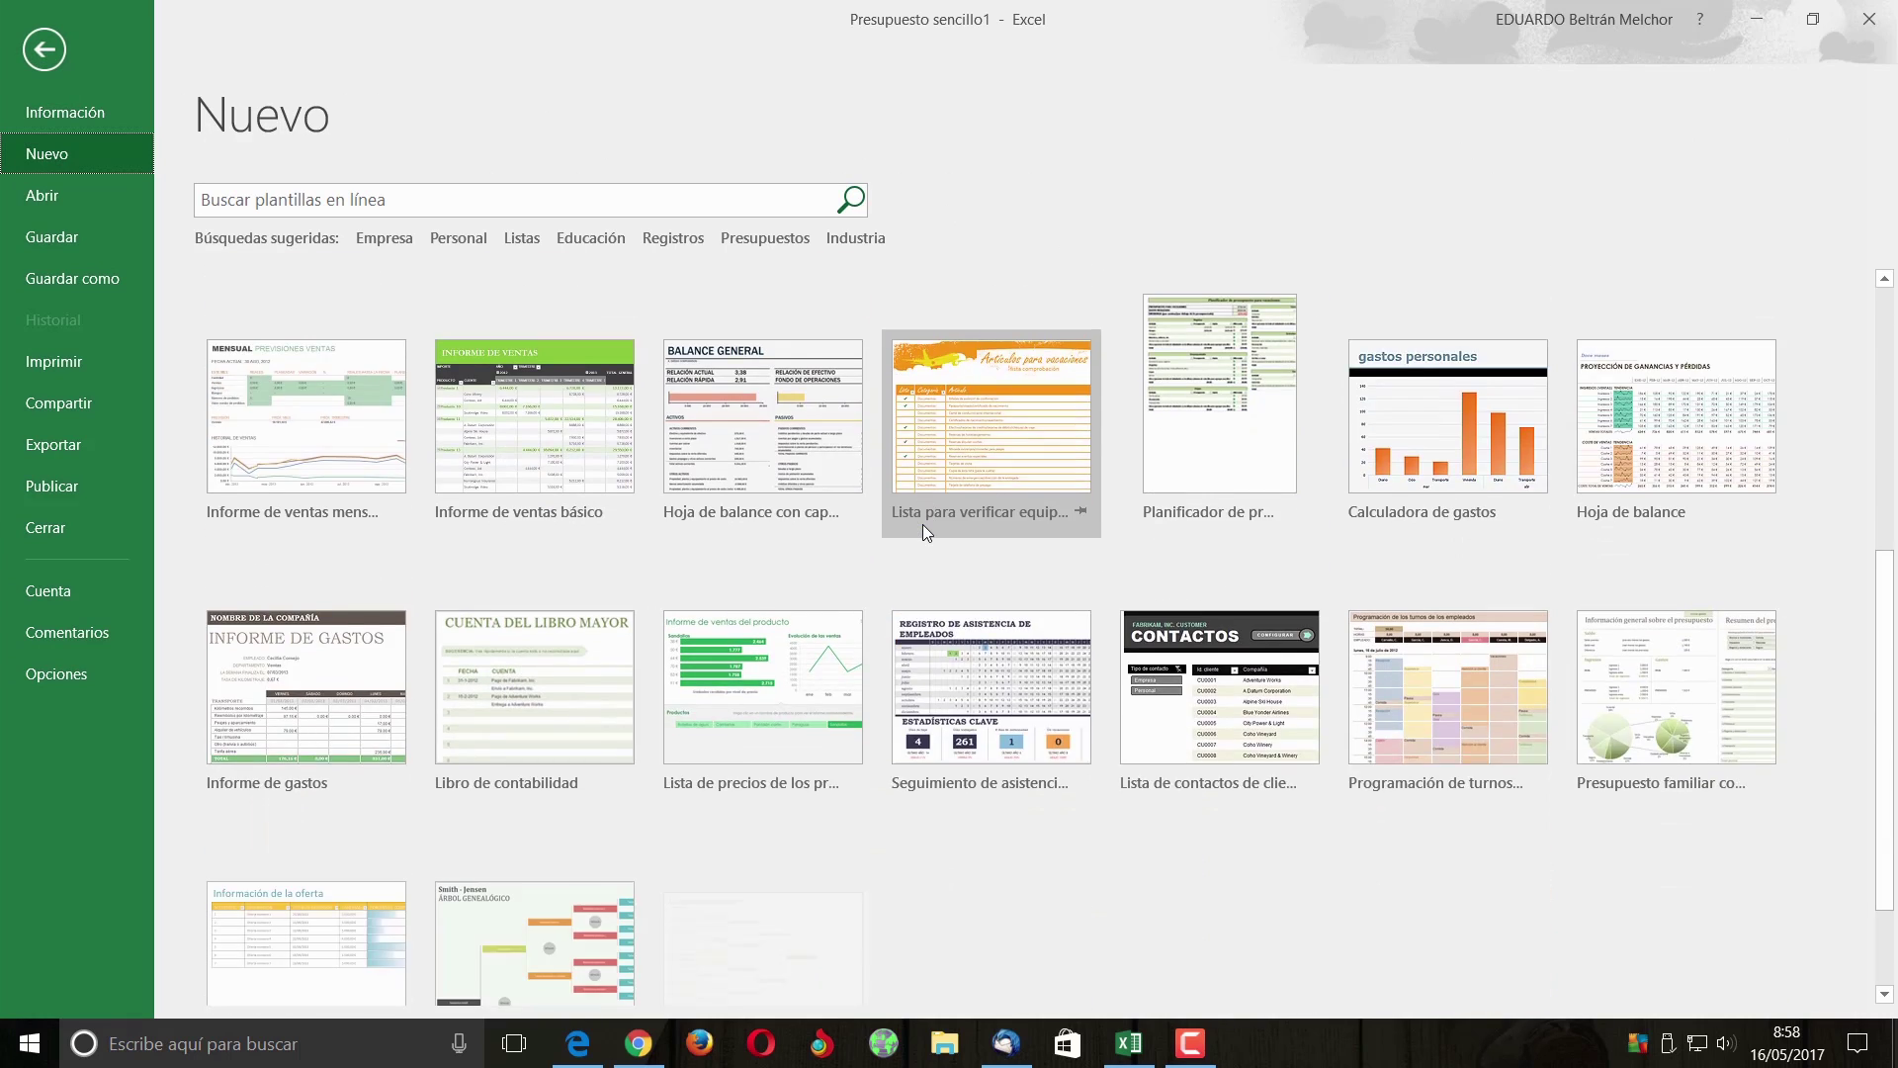
scroll(923, 524, down, 2)
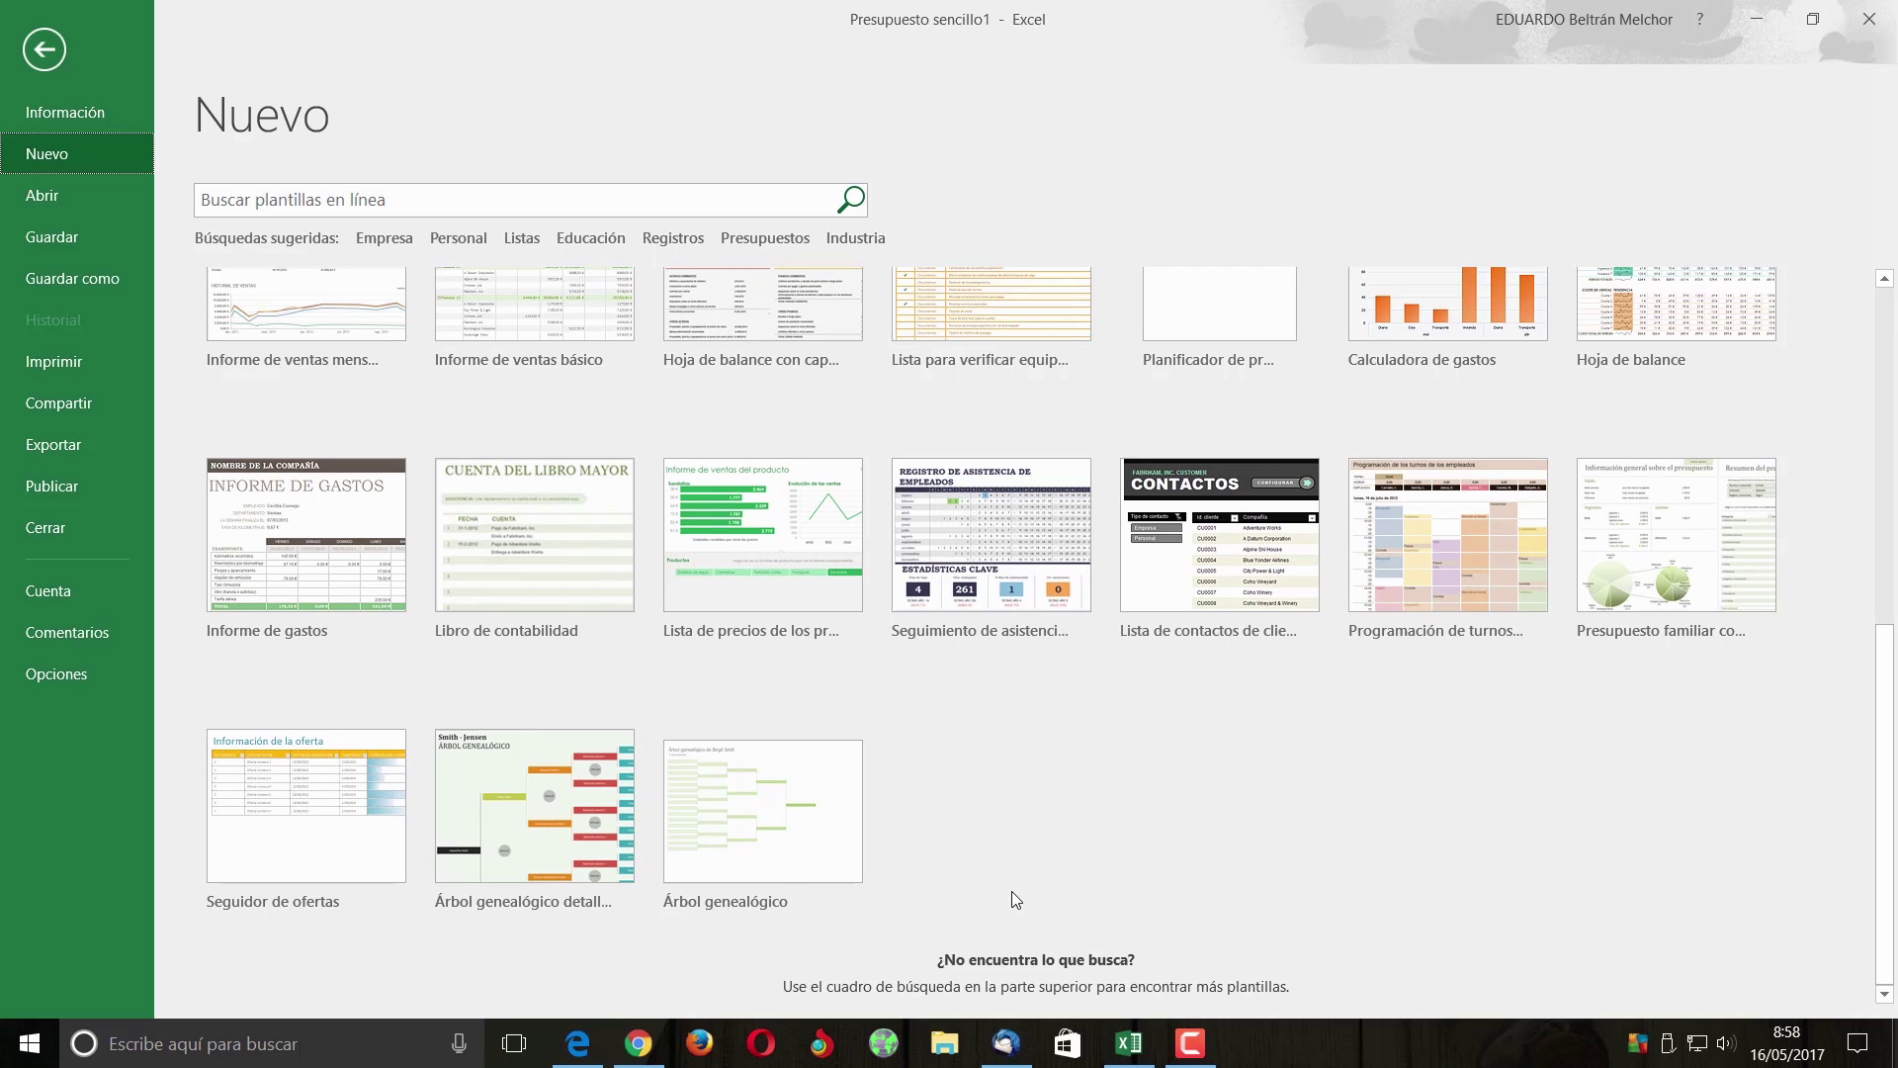
Create a workbook from 'Árbol genealógico detallado' and open the Bisabuelo paterno 2 details
click(587, 815)
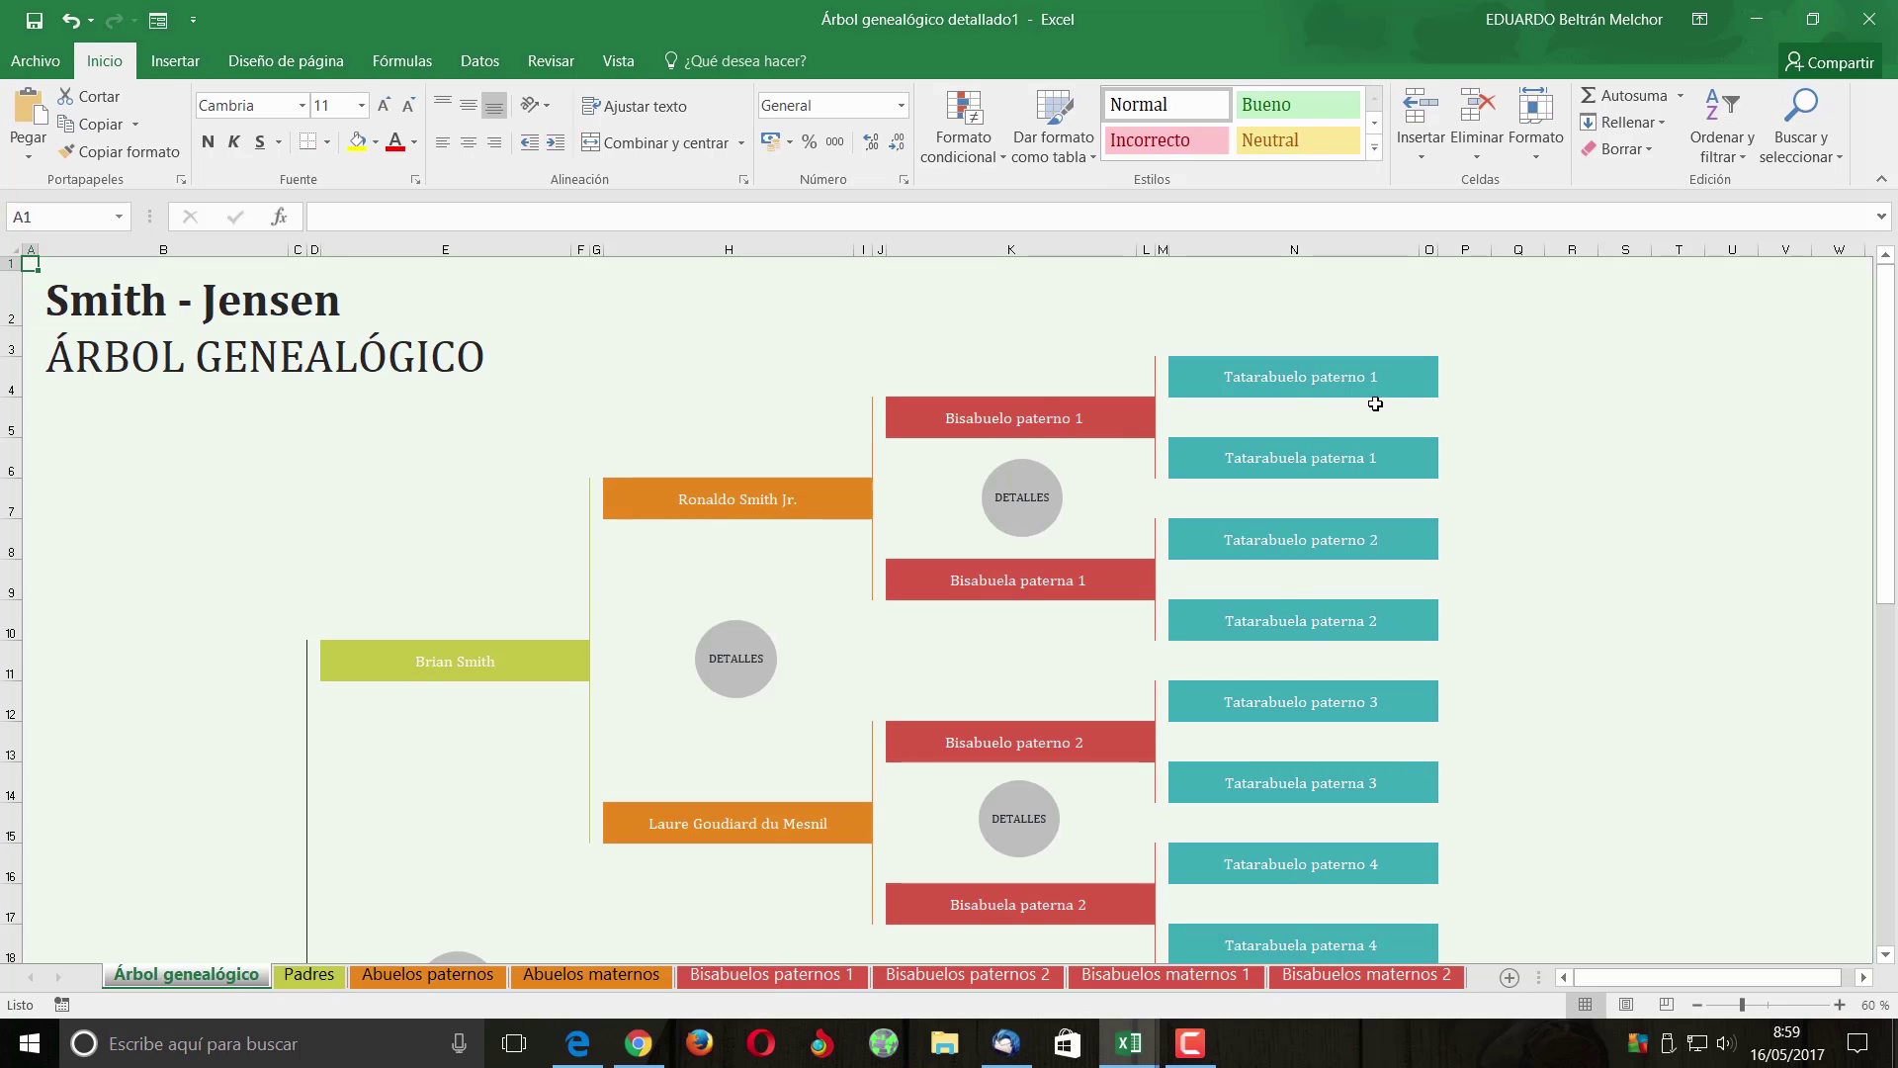
scroll(1060, 398, down, 2)
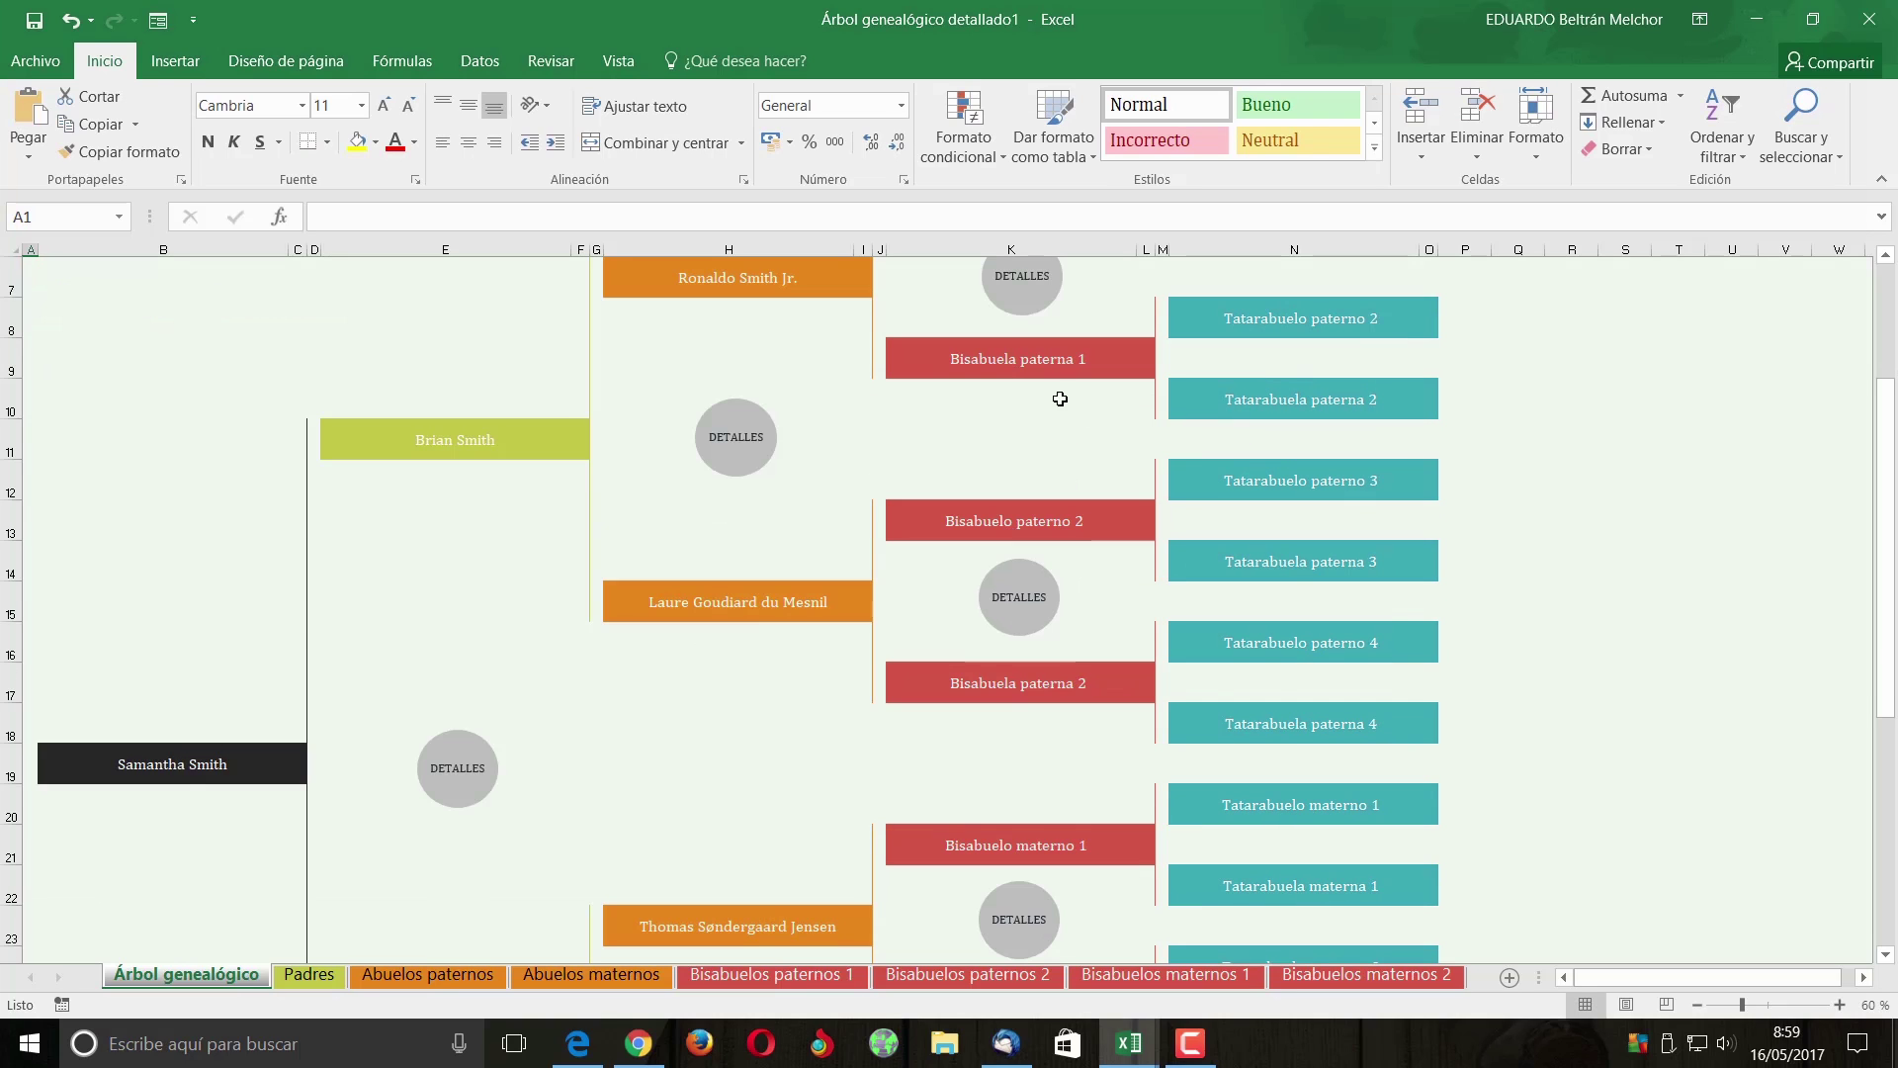
click(1010, 601)
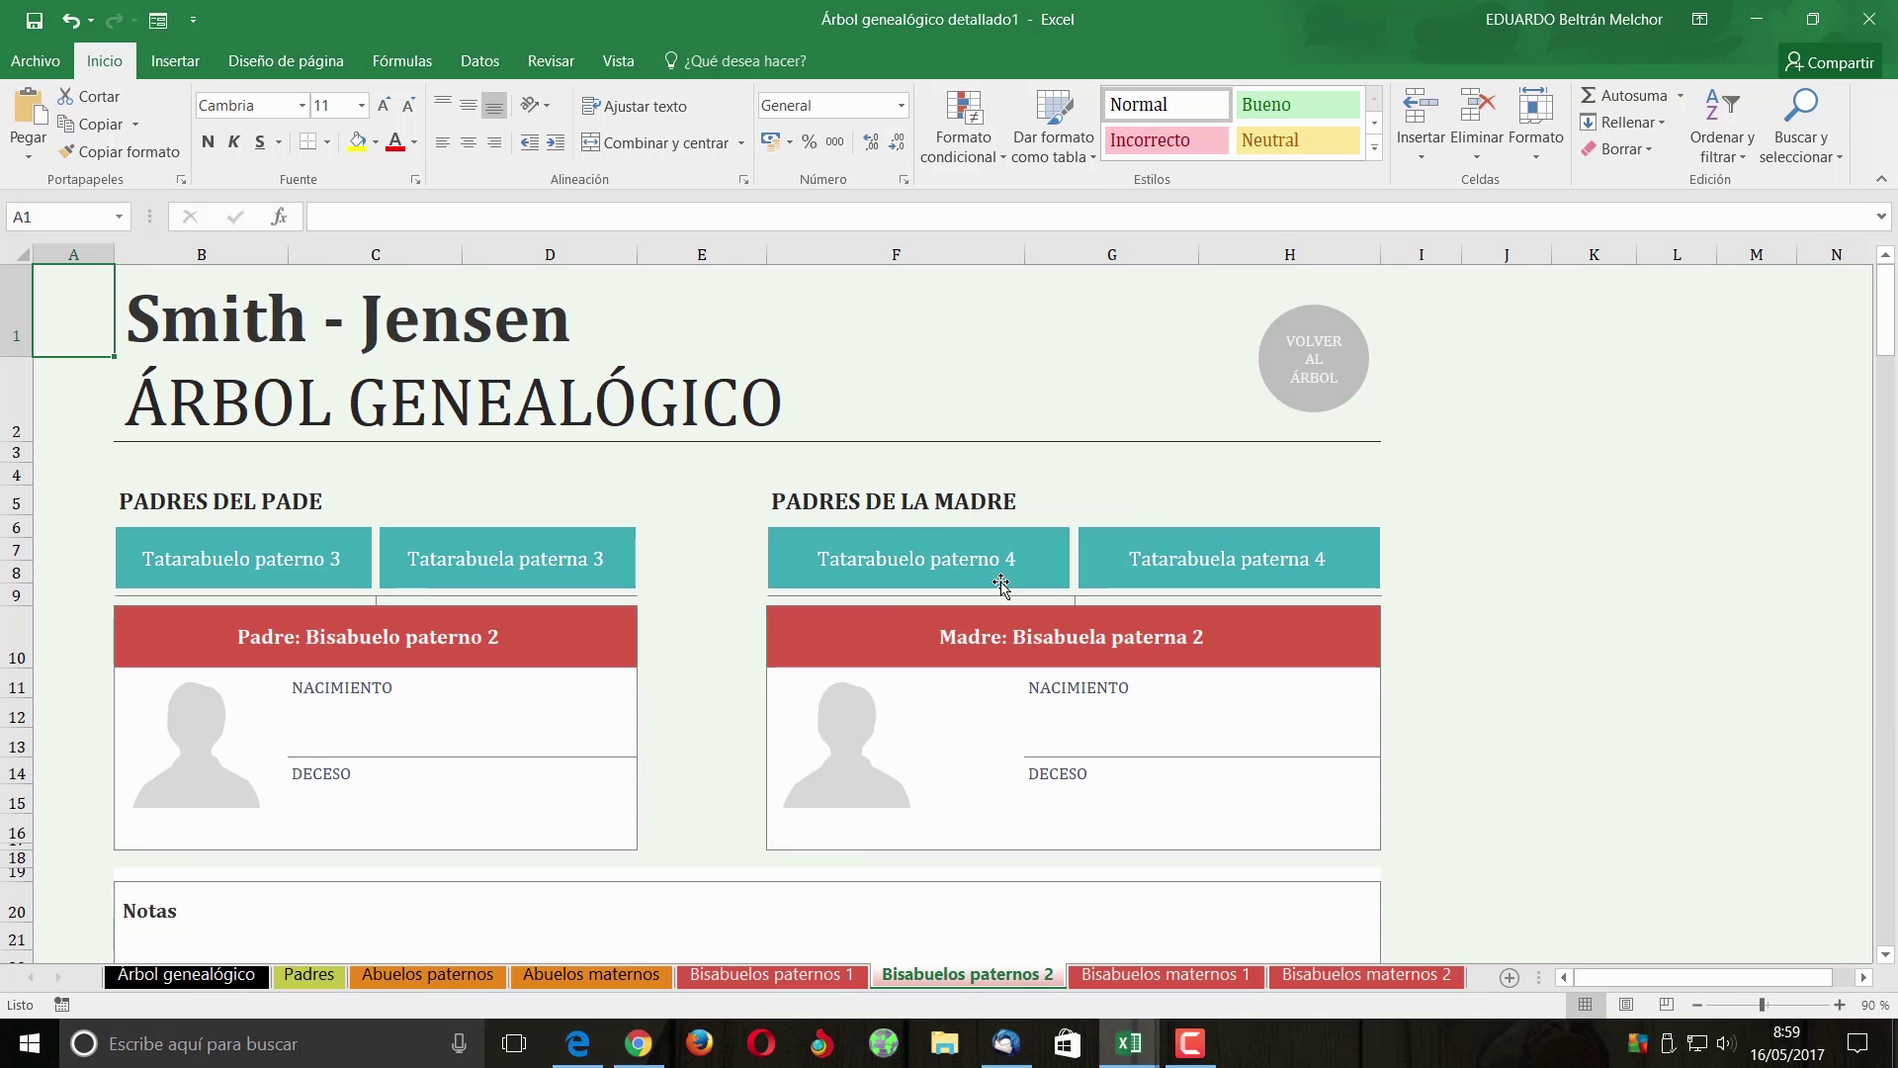
Browse the details and maternal great-grandparent sheets, then return to the Árbol genealógico sheet
scroll(855, 640, down, 8)
scroll(886, 638, down, 2)
scroll(900, 672, down, 3)
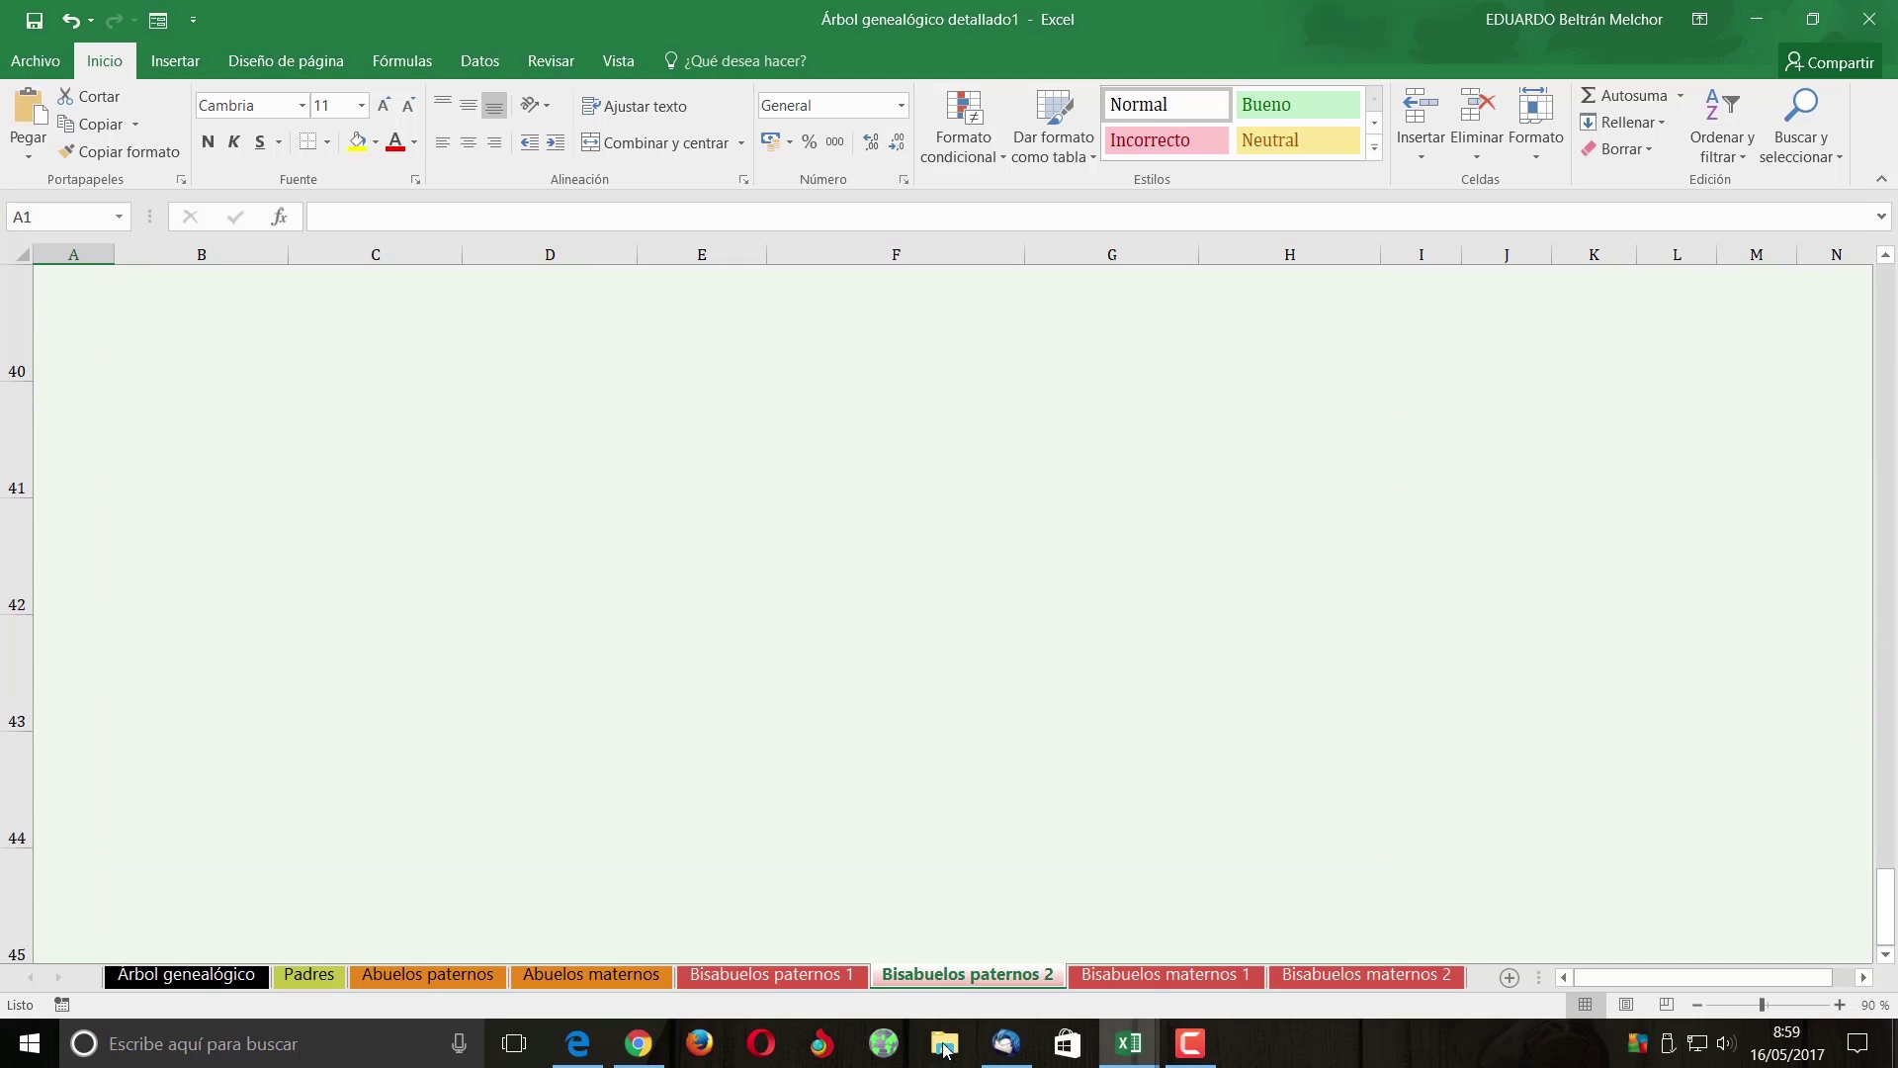
key(ctrl+Page_Down)
key(ctrl+Page_Down)
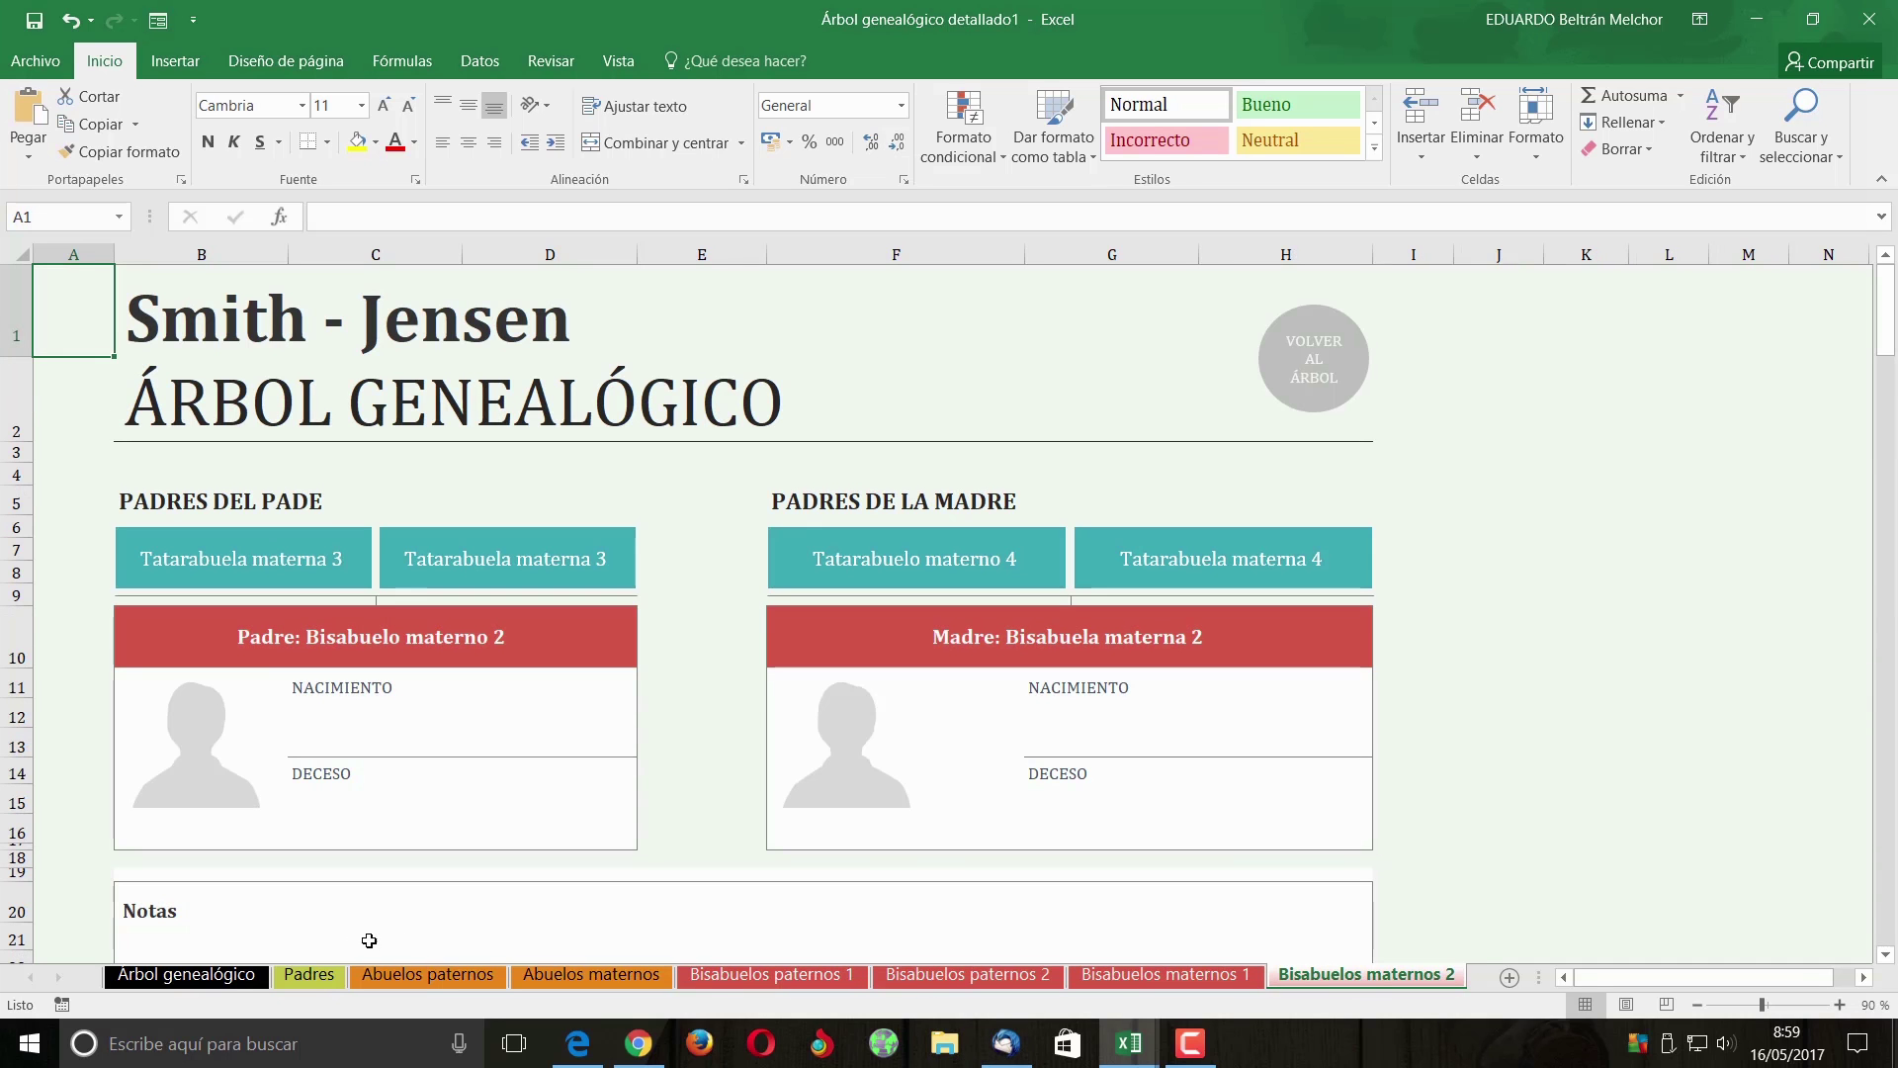
click(149, 973)
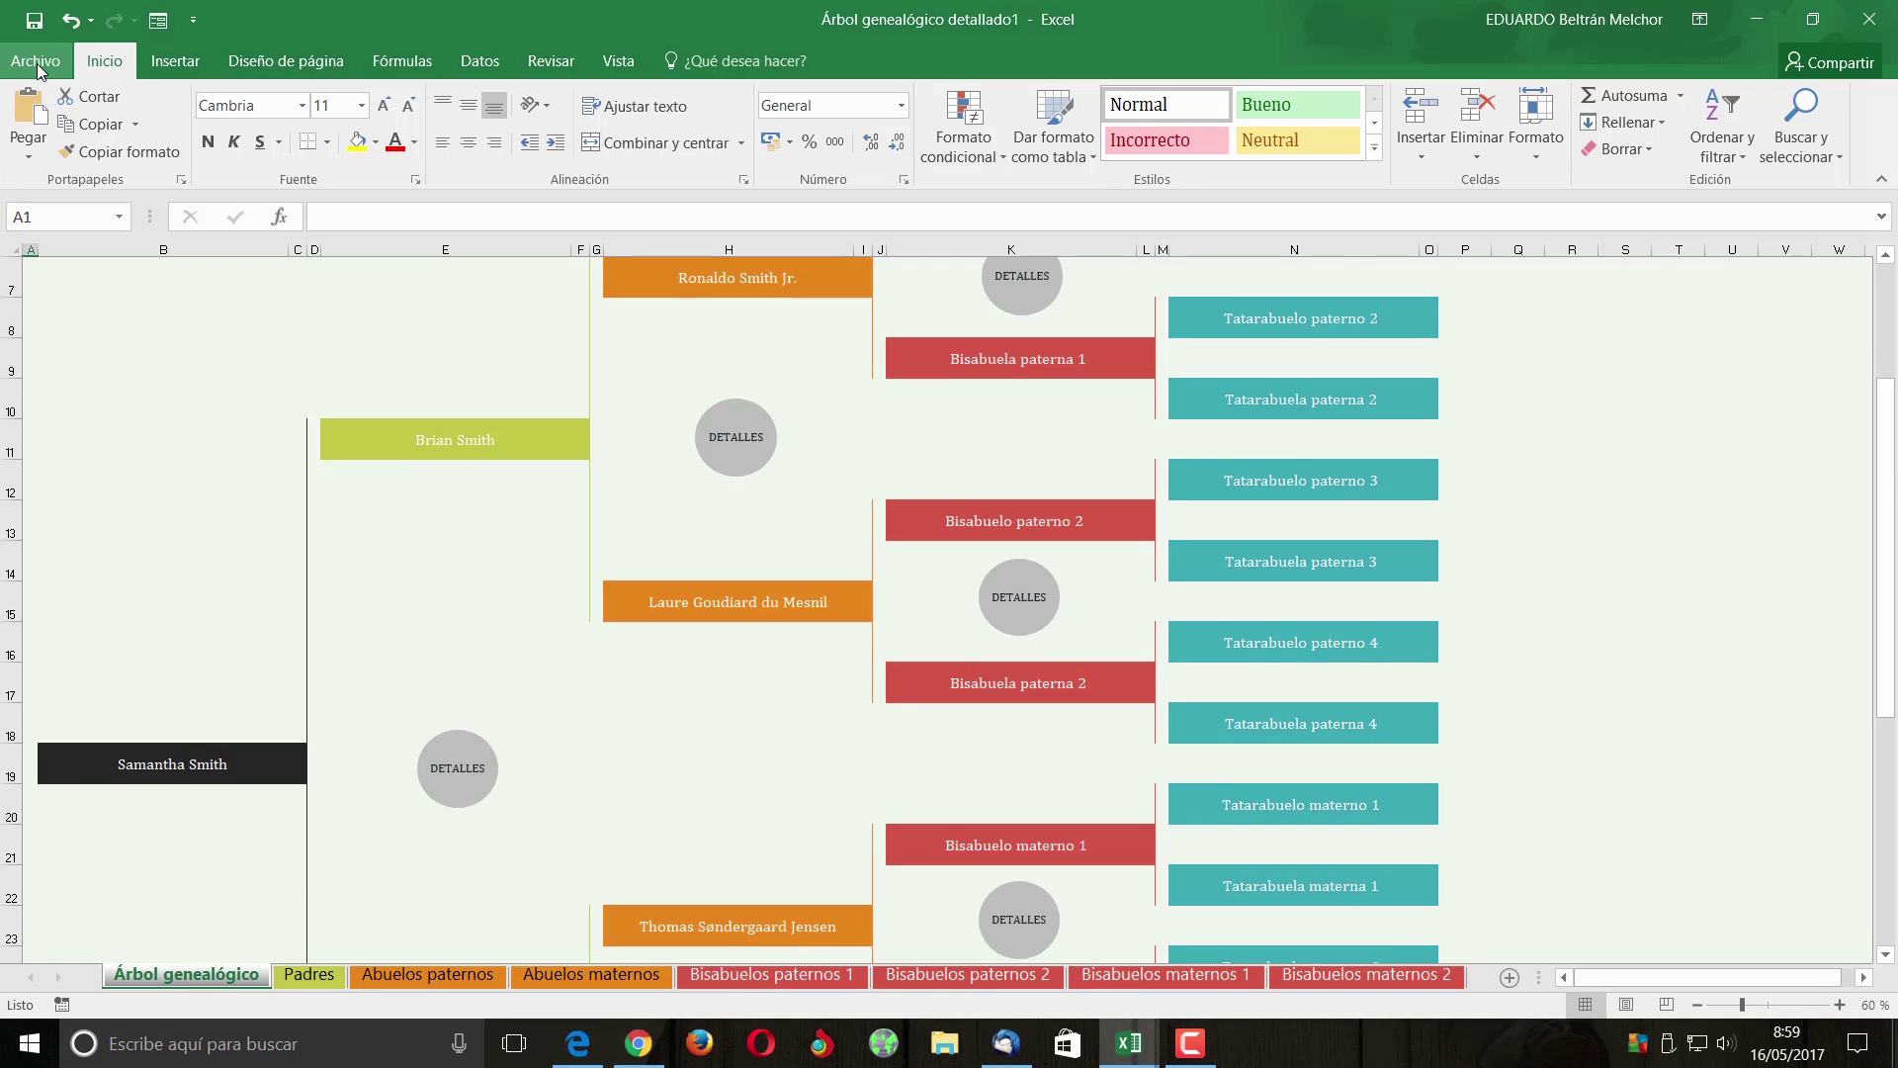
Show the Archivo > Nuevo template gallery, then minimize the family tree workbook
click(36, 62)
click(40, 154)
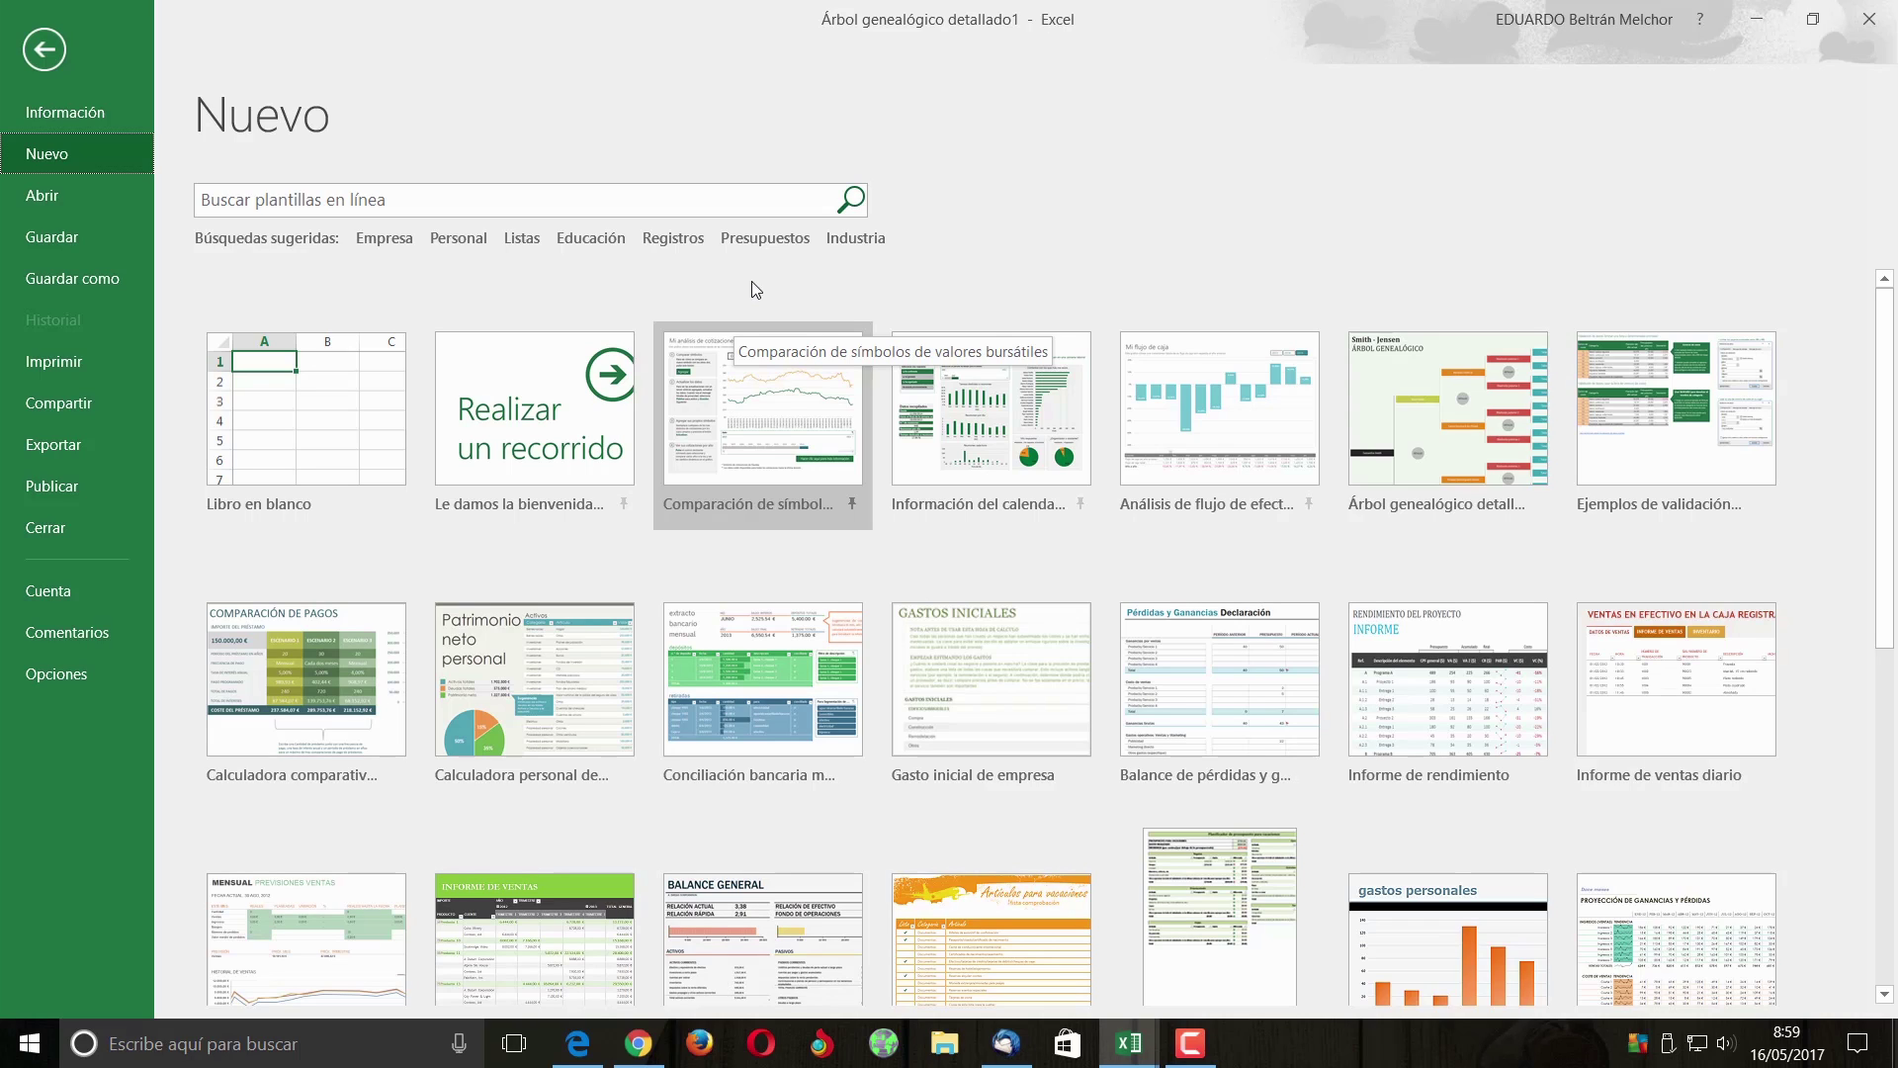
click(1755, 27)
Minimize the Presupuesto sencillo1 window to reveal the desktop
click(1755, 25)
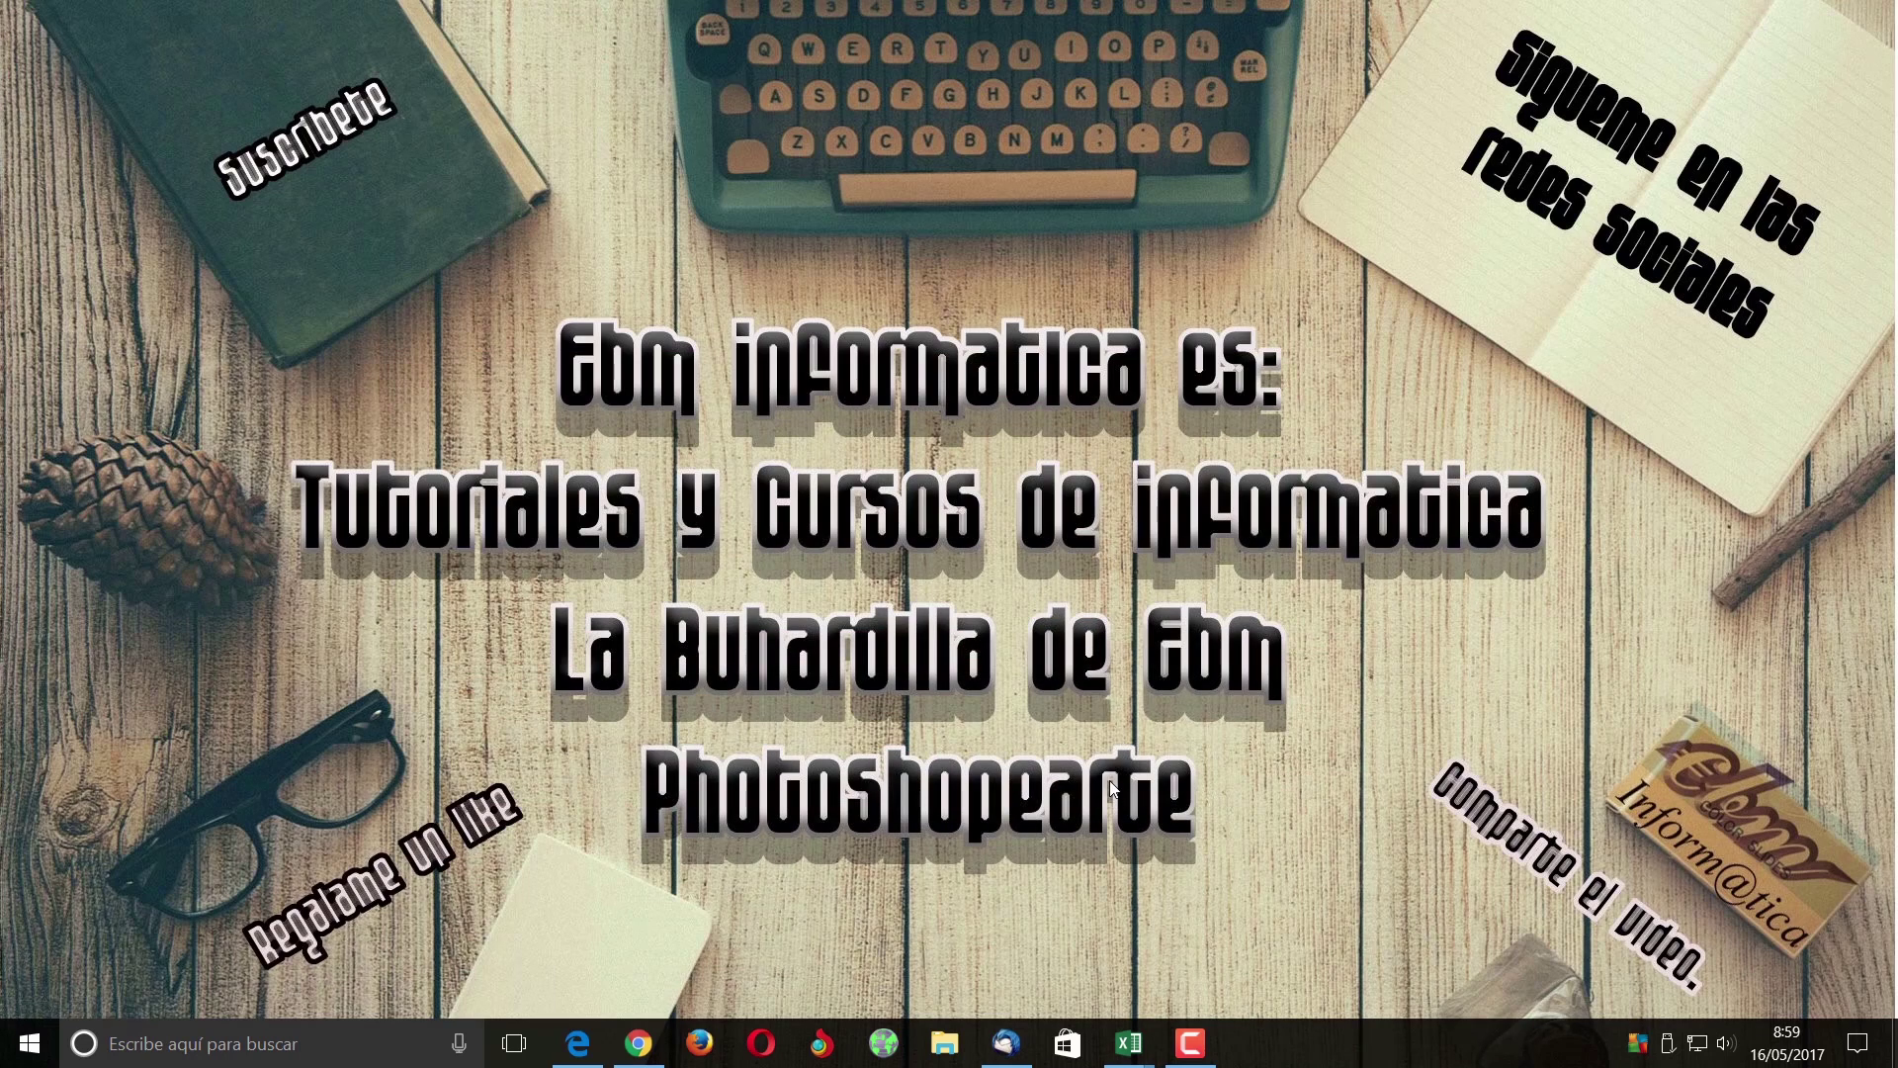